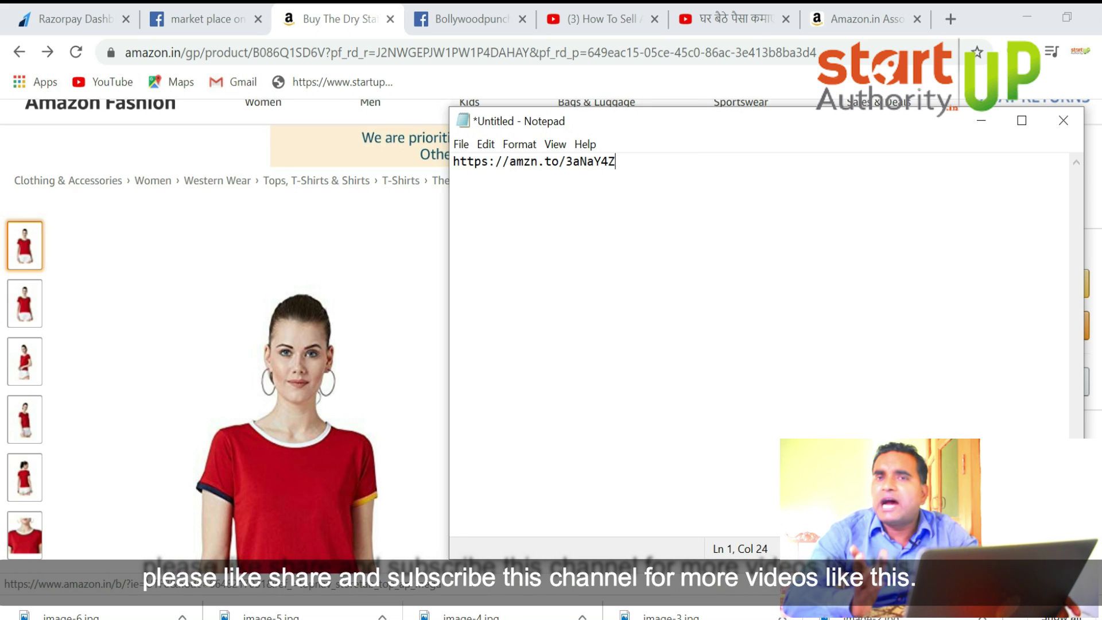
Copy the product title "The Dry State Women Round Neck Short Sleeve Cotton T-Shirt" from the Amazon page into Notepad below the affiliate link
{"action": "left_click", "coordinate": [980, 120]}
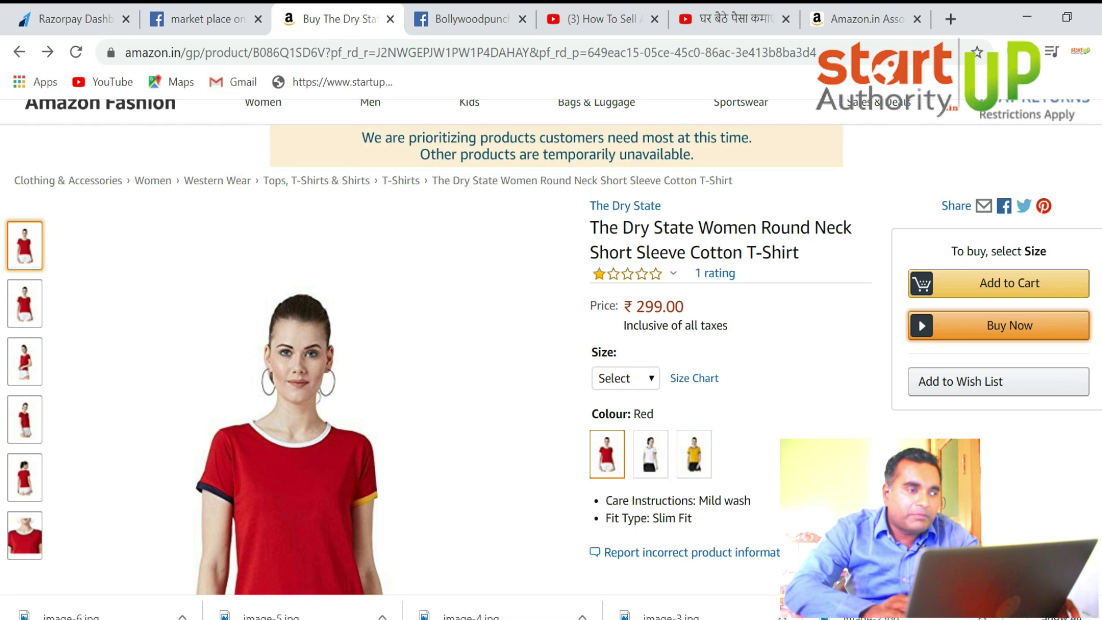
{"action": "scroll", "coordinate": [551, 344], "scroll_direction": "down", "scroll_amount": 4}
{"action": "scroll", "coordinate": [551, 344], "scroll_direction": "up", "scroll_amount": 2}
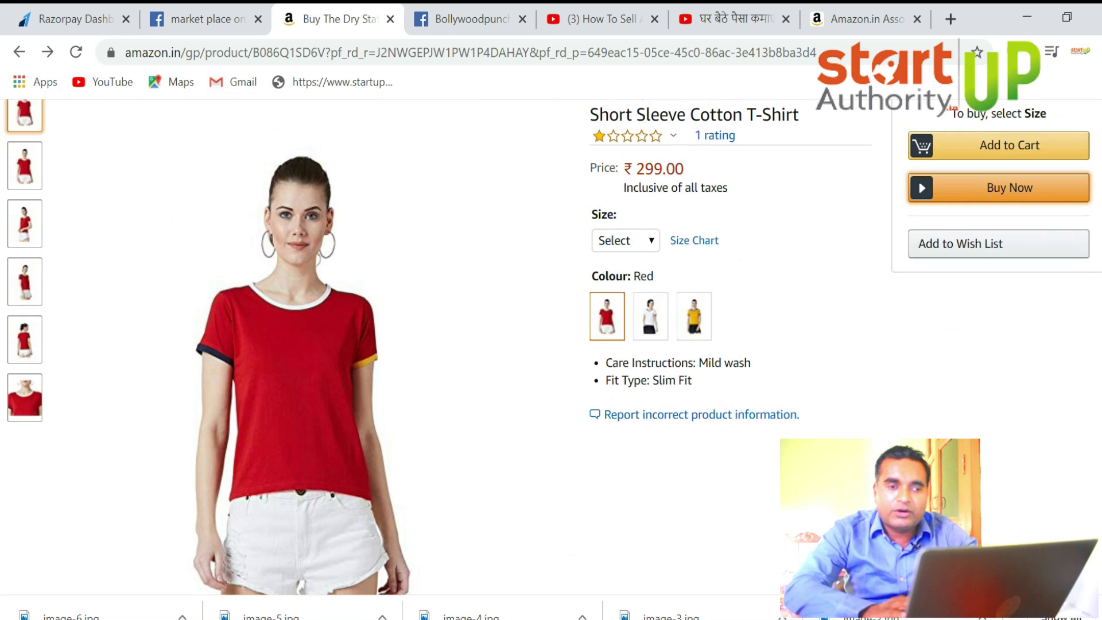
{"action": "scroll", "coordinate": [551, 344], "scroll_direction": "down", "scroll_amount": 12}
{"action": "scroll", "coordinate": [453, 344], "scroll_direction": "up", "scroll_amount": 10}
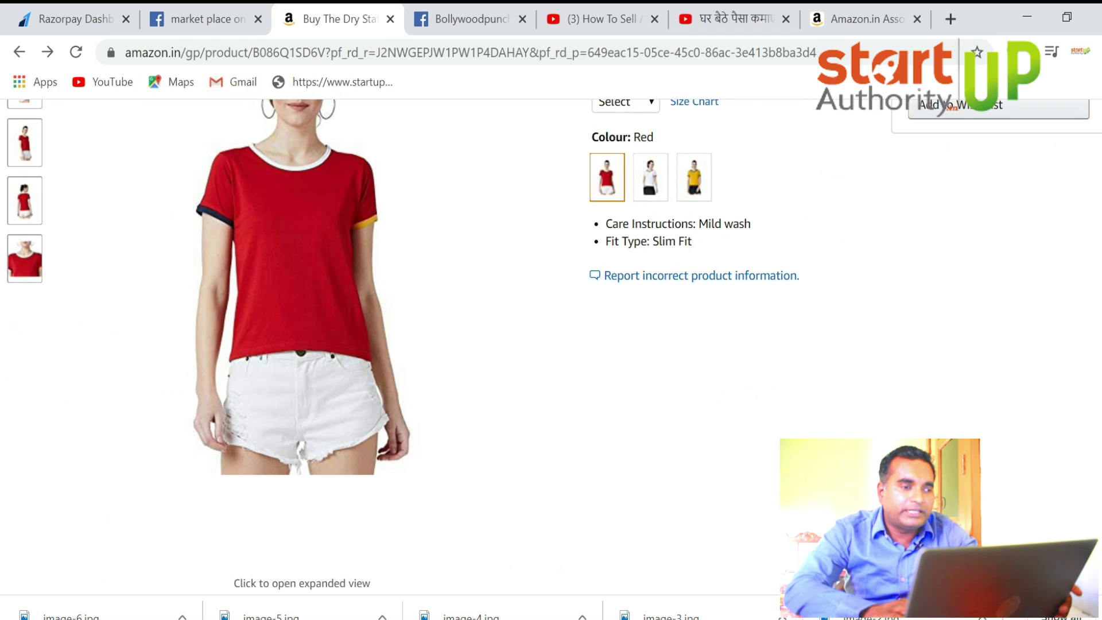
{"action": "scroll", "coordinate": [551, 344], "scroll_direction": "up", "scroll_amount": 5}
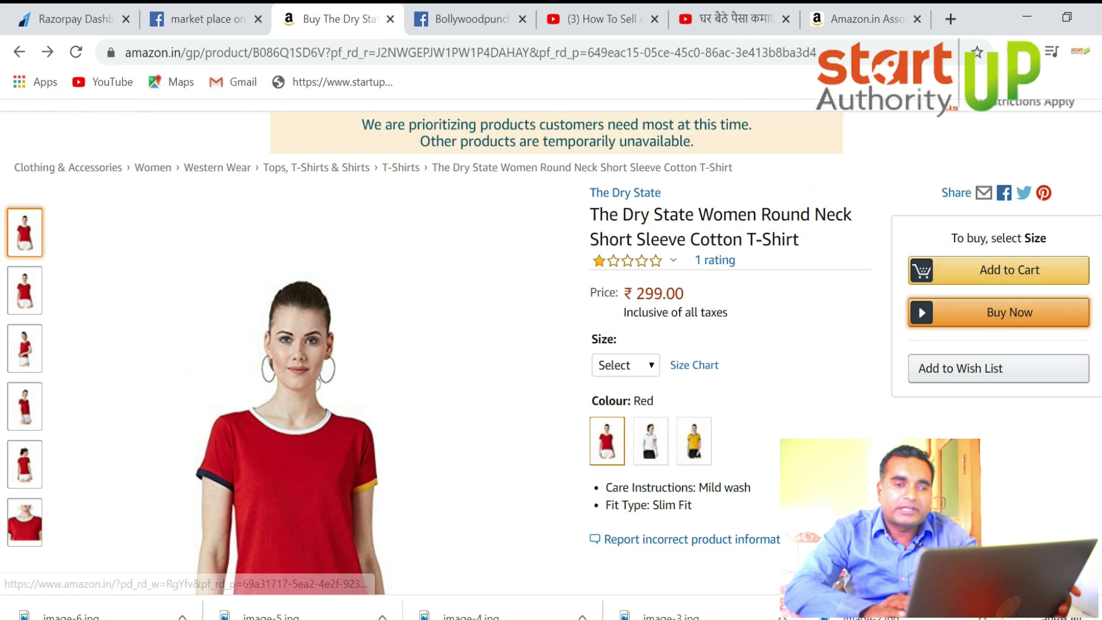
{"action": "left_click_drag", "start_coordinate": [591, 215], "coordinate": [798, 240]}
{"action": "key", "text": "ctrl+c"}
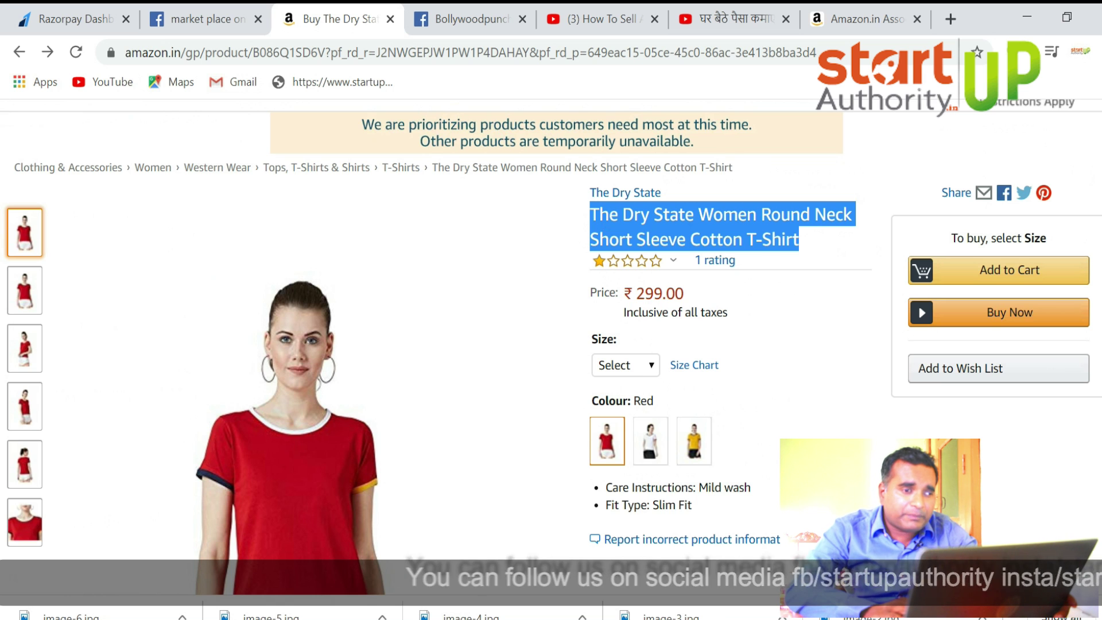
{"action": "key", "text": "alt+Tab"}
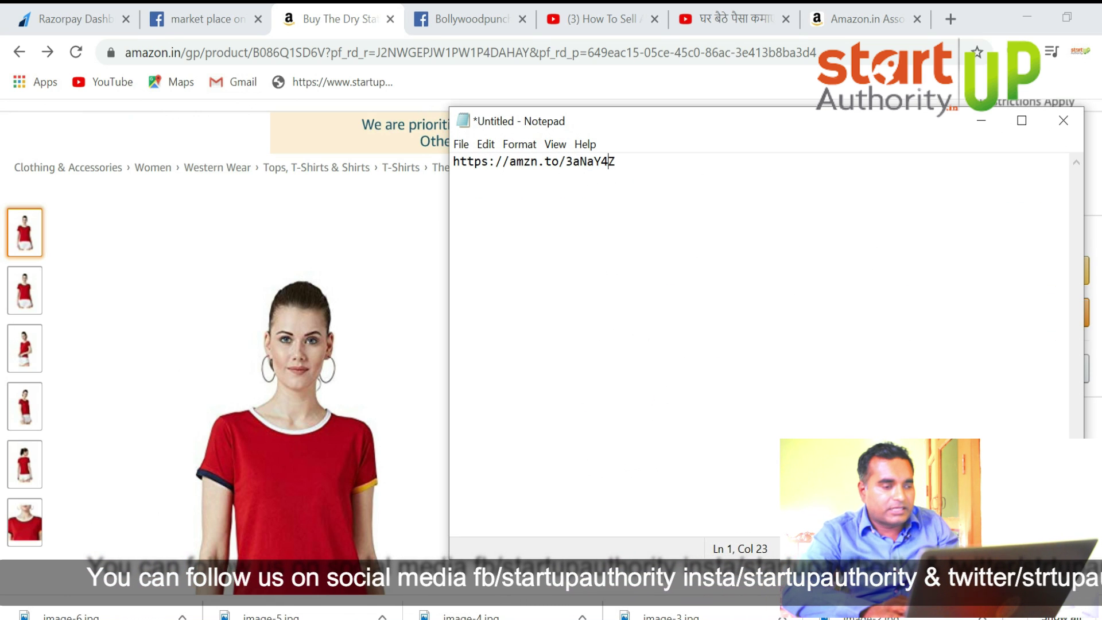
{"action": "key", "text": "Return"}
{"action": "key", "text": "Return"}
{"action": "key", "text": "ctrl+v"}
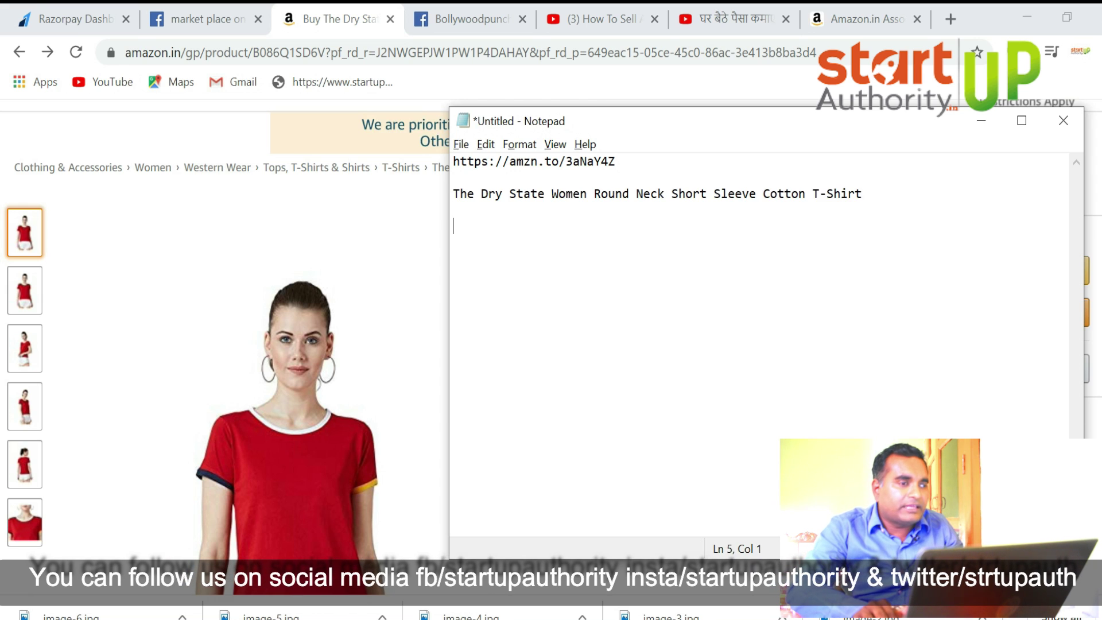
Copy the "Colour: Red" line from the Amazon product page into Notepad below the title
{"action": "key", "text": "alt+Tab"}
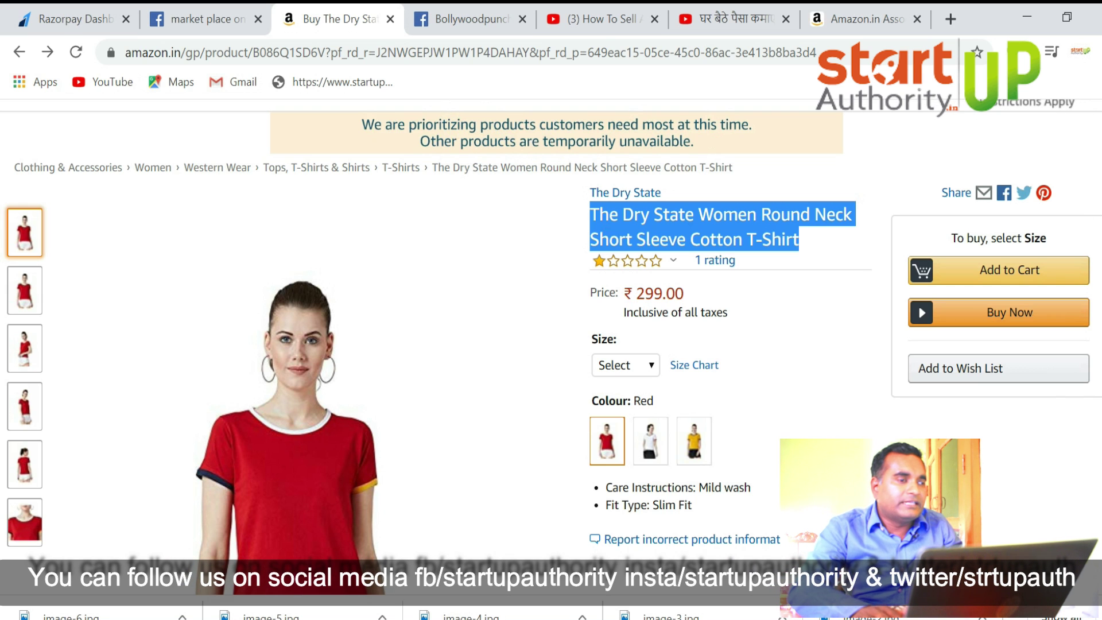
{"action": "left_click_drag", "start_coordinate": [592, 400], "coordinate": [653, 401]}
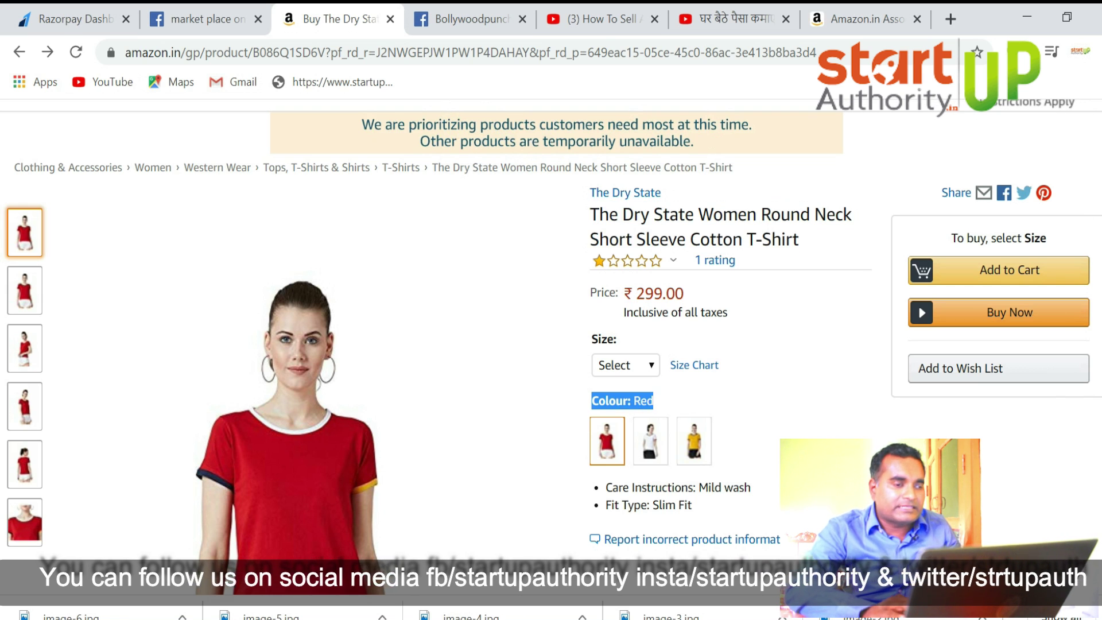
{"action": "key", "text": "ctrl+c"}
{"action": "key", "text": "alt+Tab"}
{"action": "key", "text": "Return"}
{"action": "key", "text": "ctrl+v"}
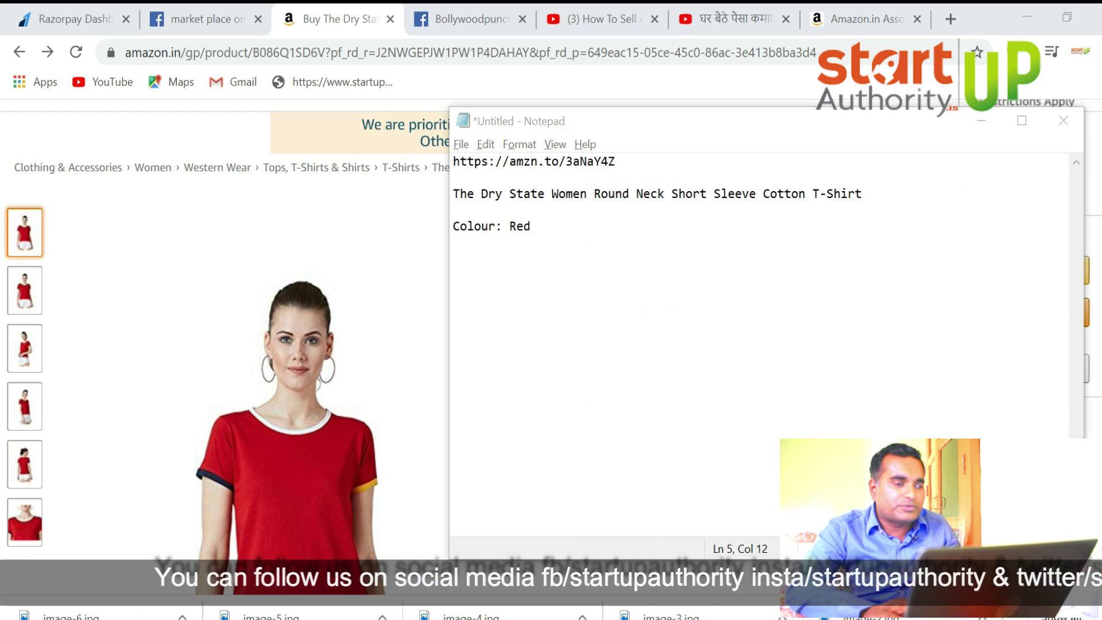
Copy the "Care Instructions: Mild wash" and "Fit Type: Slim Fit" lines from the Amazon page into Notepad below the colour
{"action": "key", "text": "alt+Tab"}
{"action": "left_click_drag", "start_coordinate": [692, 505], "coordinate": [605, 488]}
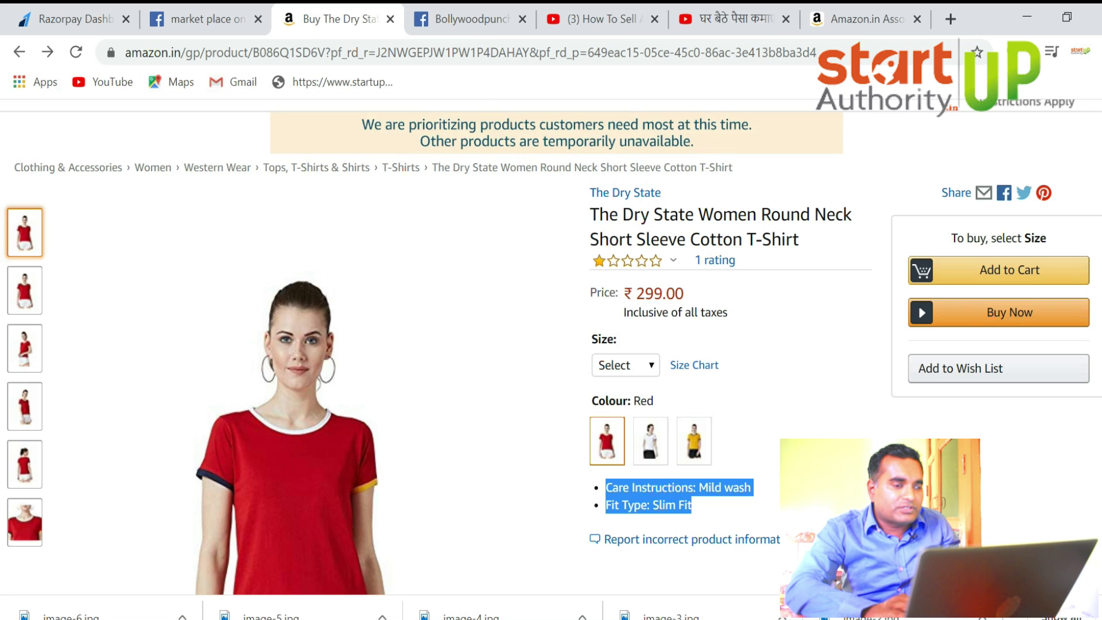
{"action": "key", "text": "ctrl+c"}
{"action": "key", "text": "alt+Tab"}
{"action": "key", "text": "Return"}
{"action": "key", "text": "ctrl+v"}
{"action": "key", "text": "alt+Tab"}
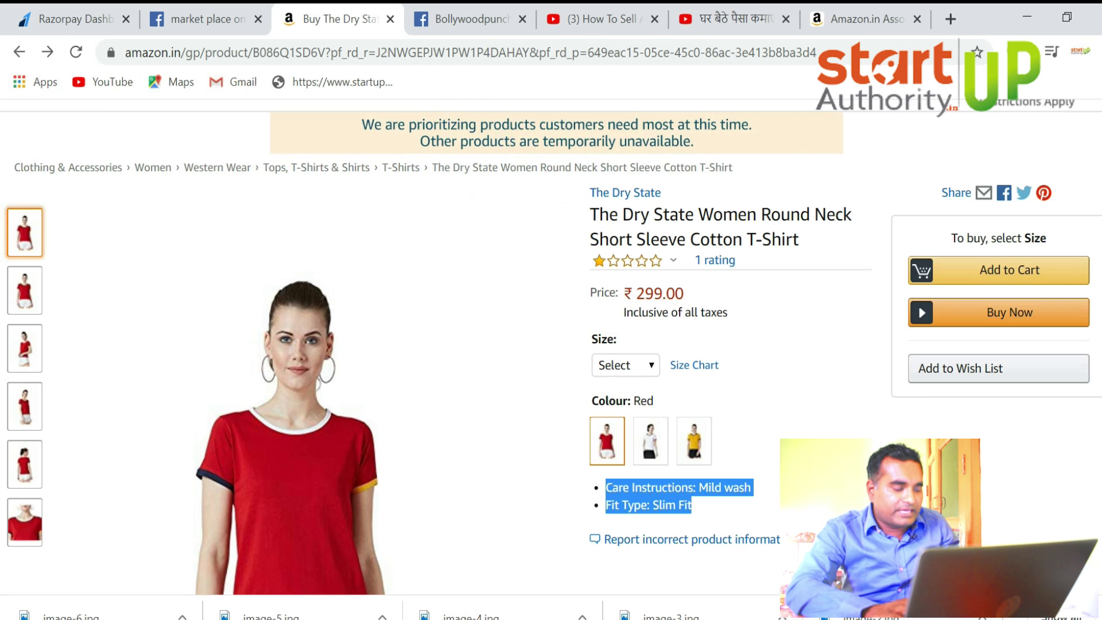
{"action": "key", "text": "alt+Tab"}
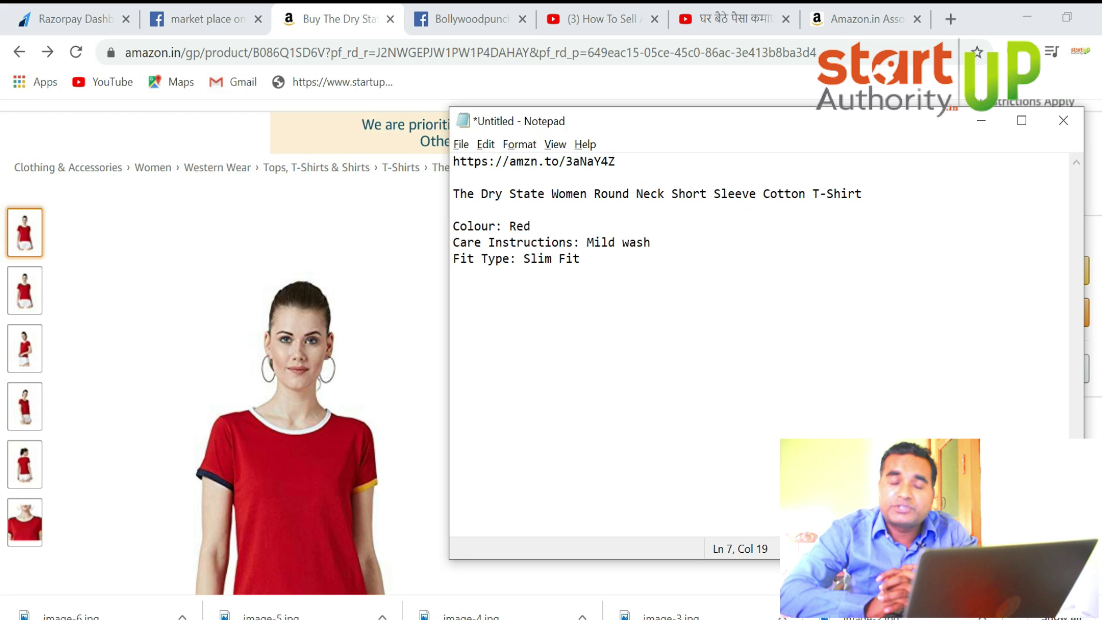
Switch to the Bollywoodpunch Facebook page, open its Shop section and accept the Seller's Terms and Policies
{"action": "key", "text": "alt+Tab"}
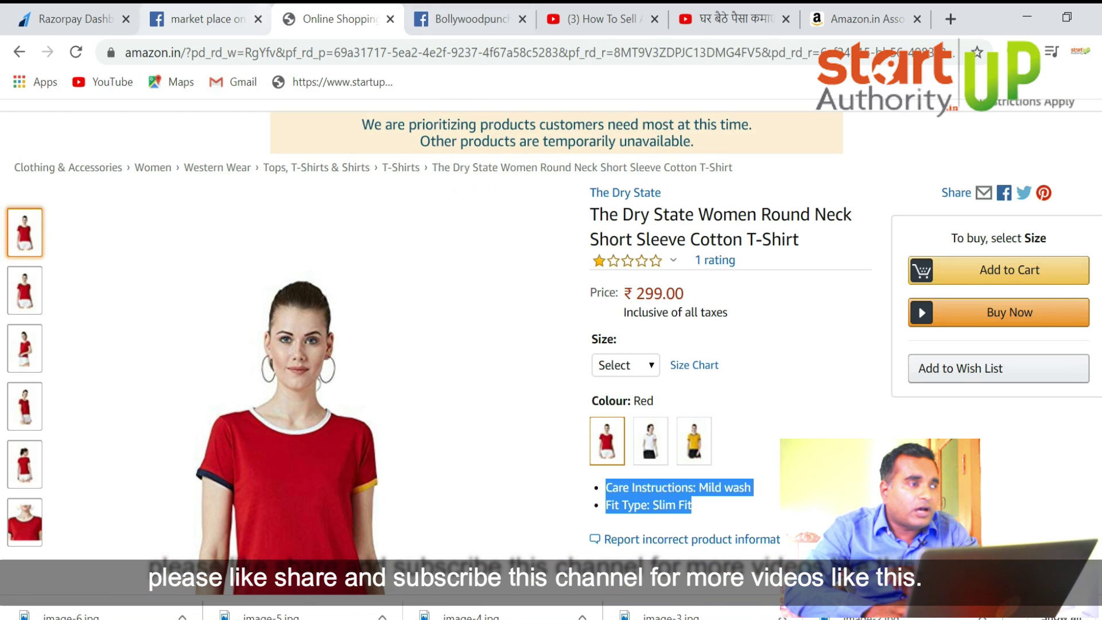
{"action": "key", "text": "ctrl+Tab"}
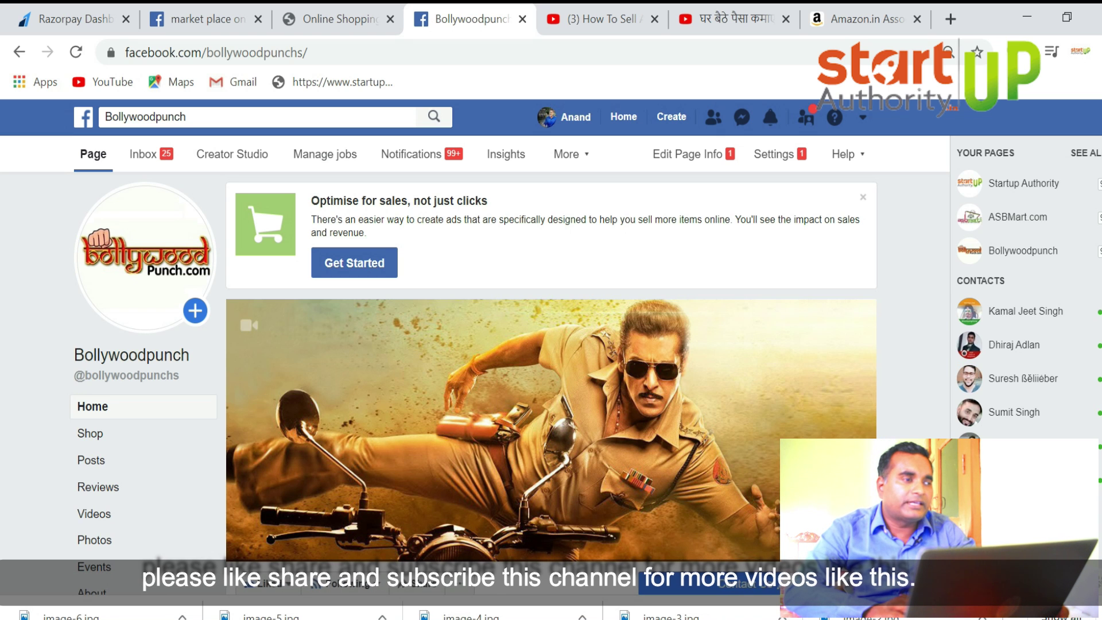
{"action": "scroll", "coordinate": [551, 344], "scroll_direction": "down", "scroll_amount": 2}
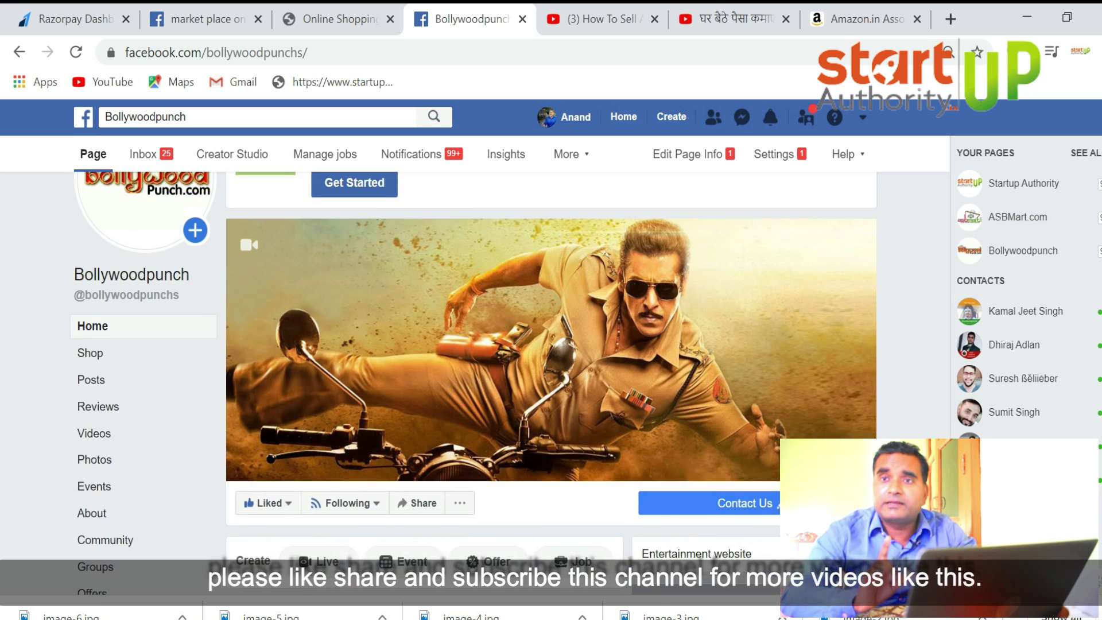
{"action": "scroll", "coordinate": [550, 344], "scroll_direction": "down", "scroll_amount": 1}
{"action": "left_click", "coordinate": [92, 320]}
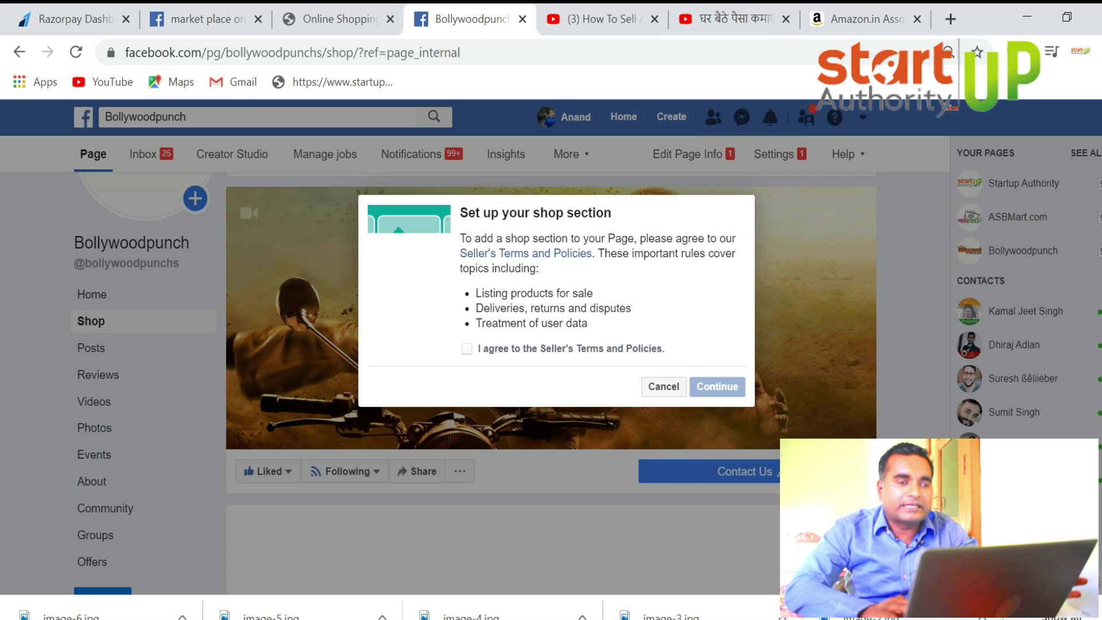
{"action": "left_click", "coordinate": [466, 348]}
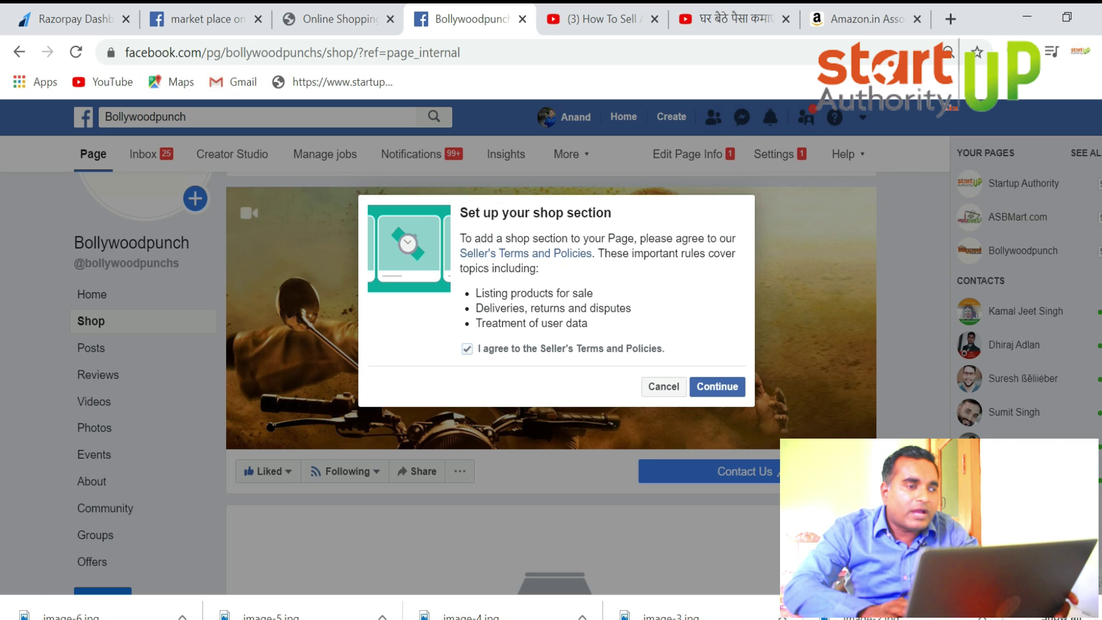
{"action": "left_click", "coordinate": [718, 386]}
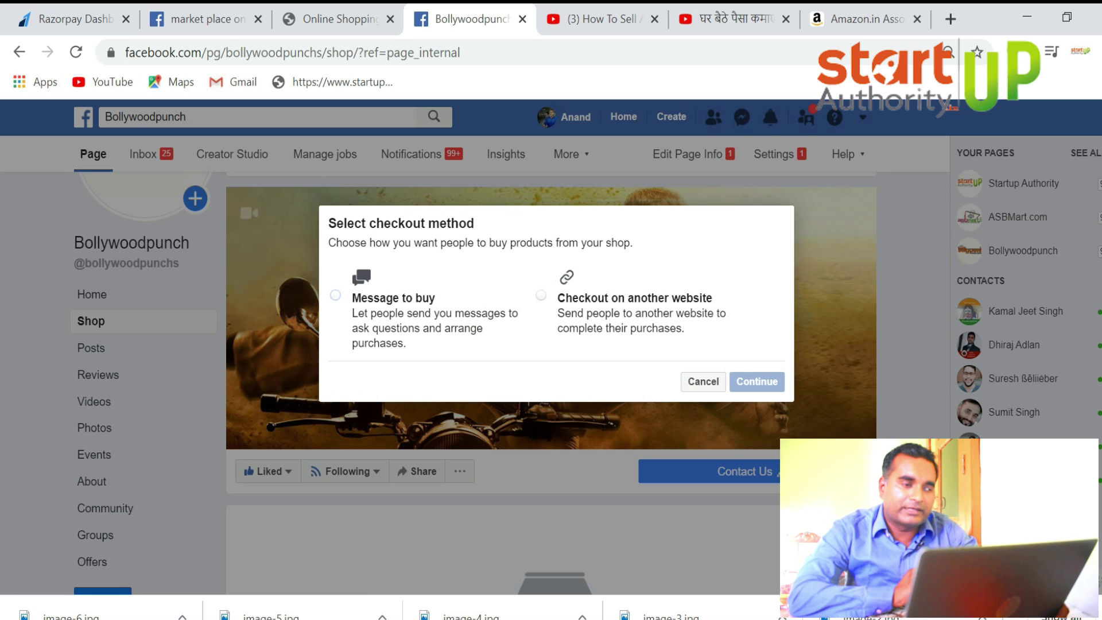
Set the shop's checkout method to Checkout on another website and save Indian Rupee as its currency
{"action": "left_click", "coordinate": [540, 295]}
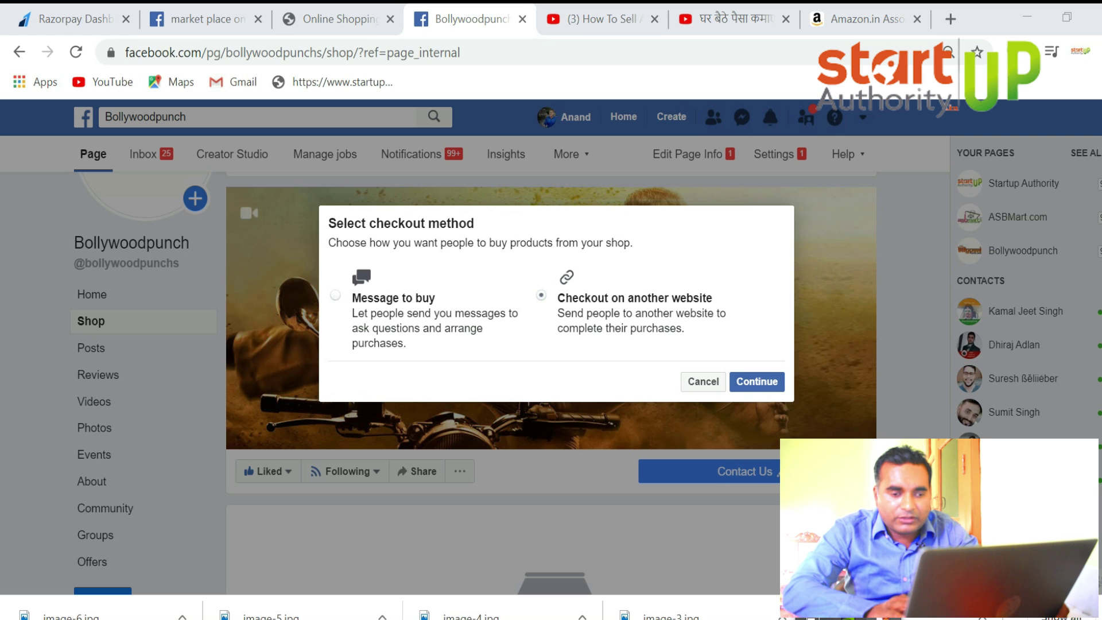
{"action": "right_click", "coordinate": [568, 608]}
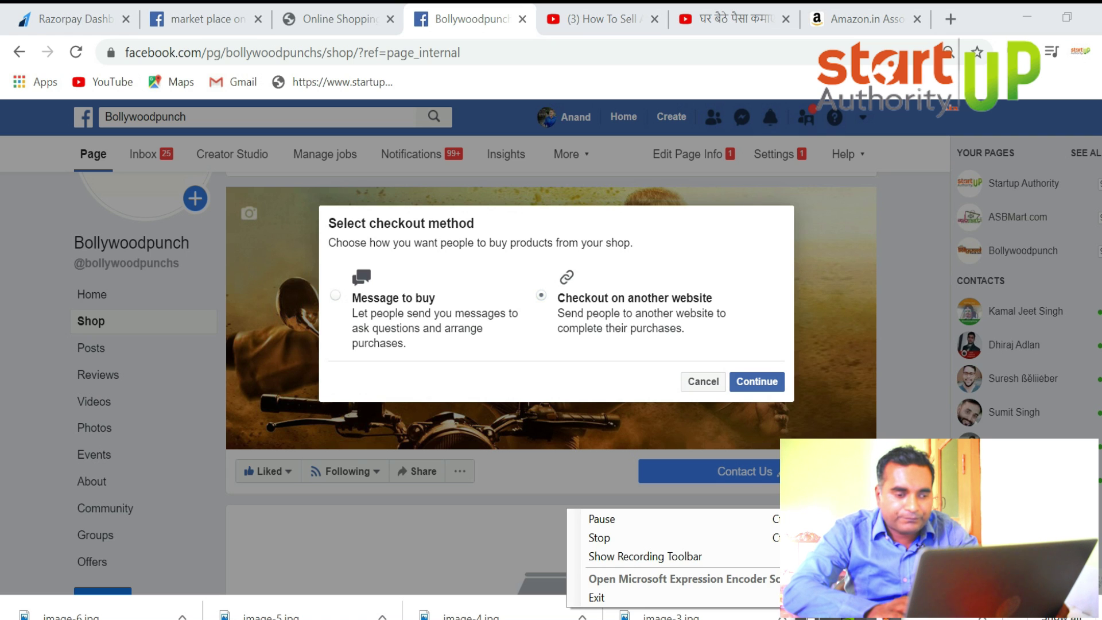
{"action": "left_click", "coordinate": [756, 381]}
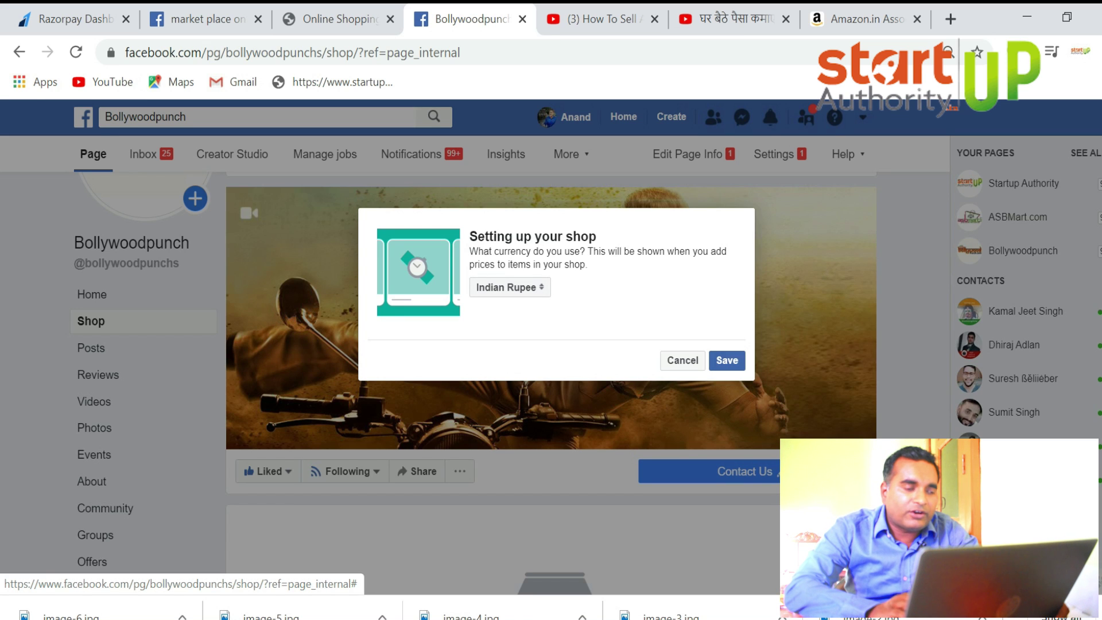
{"action": "left_click", "coordinate": [727, 360]}
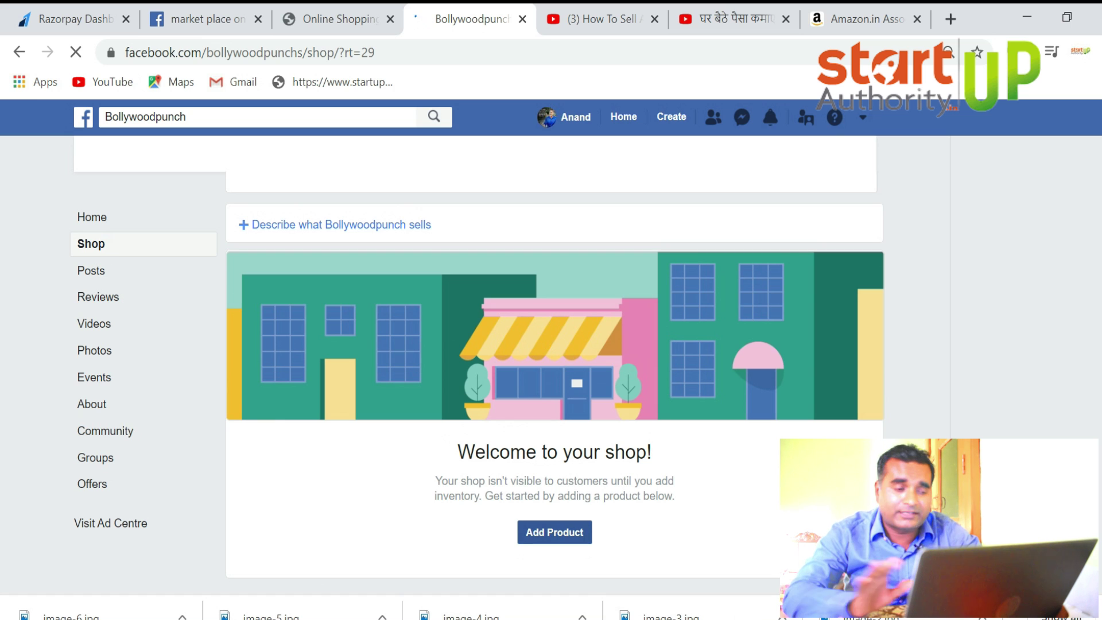
Open the form for adding a new product to the Bollywoodpunch shop
{"action": "left_click", "coordinate": [554, 532]}
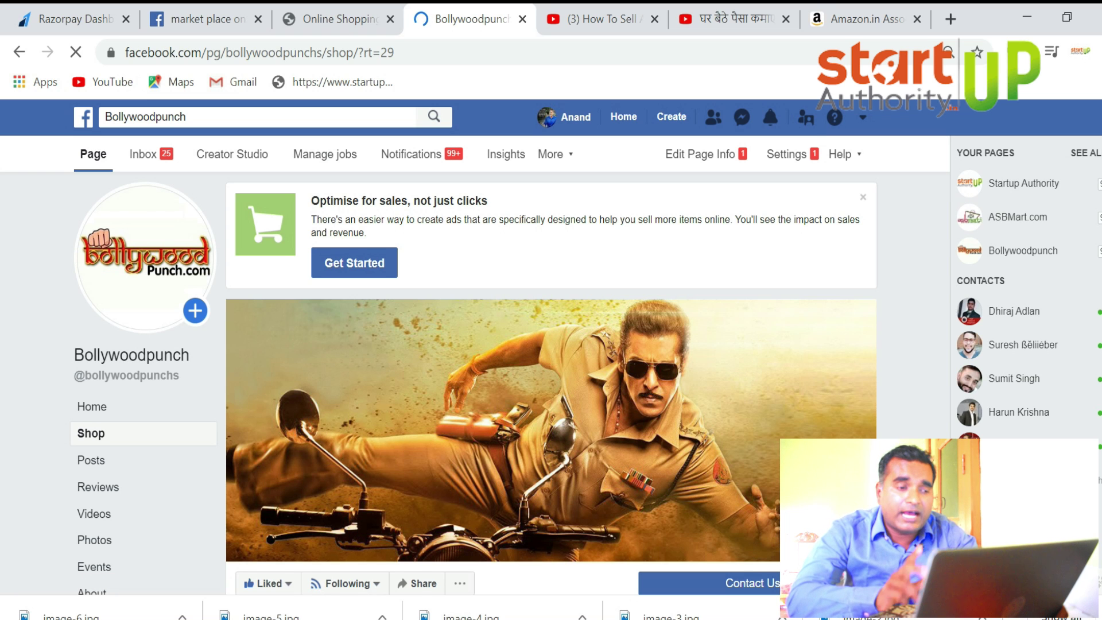
{"action": "scroll", "coordinate": [551, 373], "scroll_direction": "down", "scroll_amount": 5}
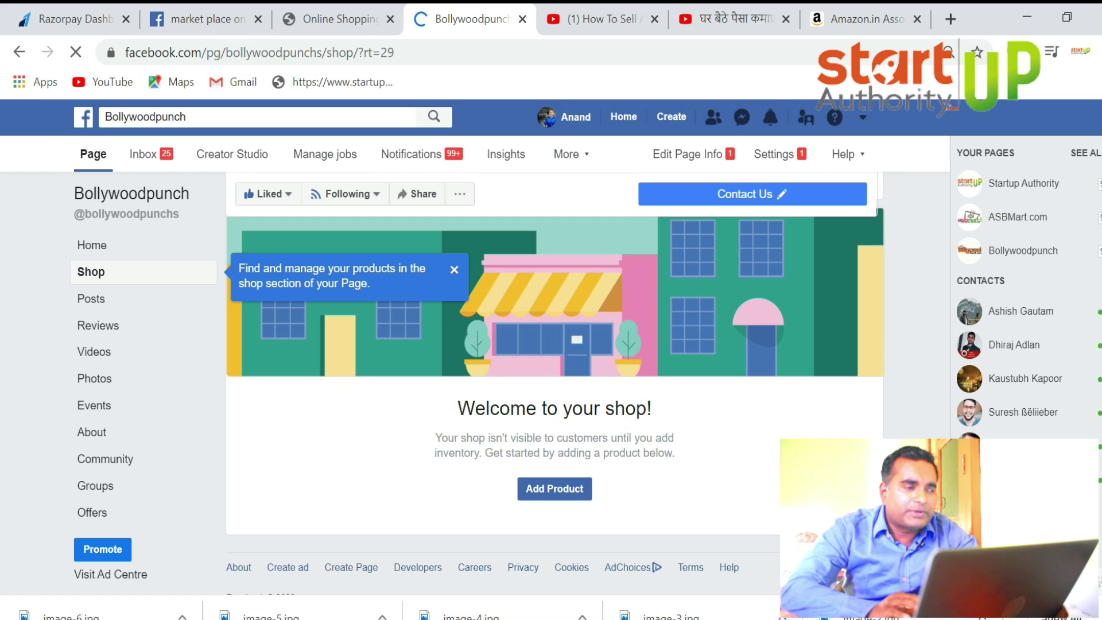
{"action": "left_click", "coordinate": [554, 489]}
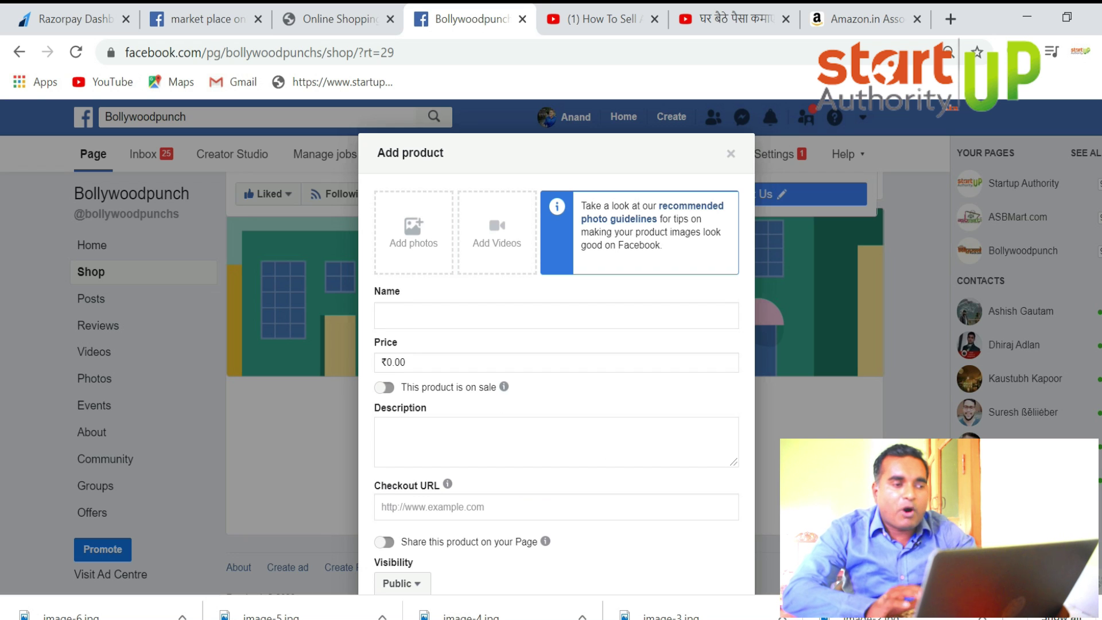
Start adding product photos from the computer and browse the Desktop folder to the T-shirt images
{"action": "left_click", "coordinate": [413, 232]}
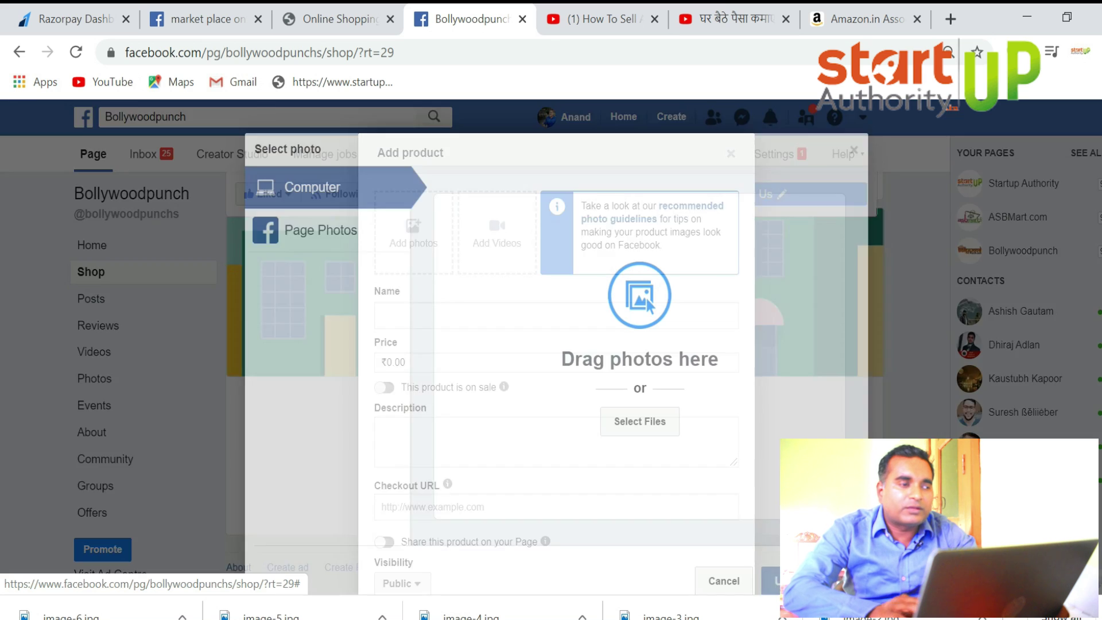
{"action": "left_click", "coordinate": [639, 421]}
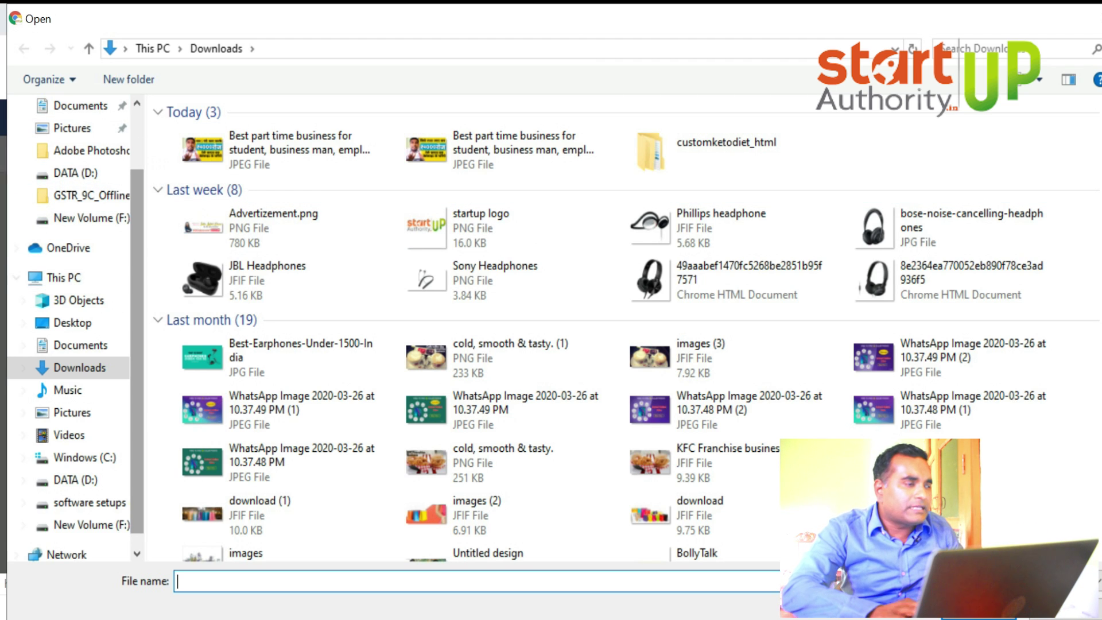
{"action": "left_click", "coordinate": [72, 323]}
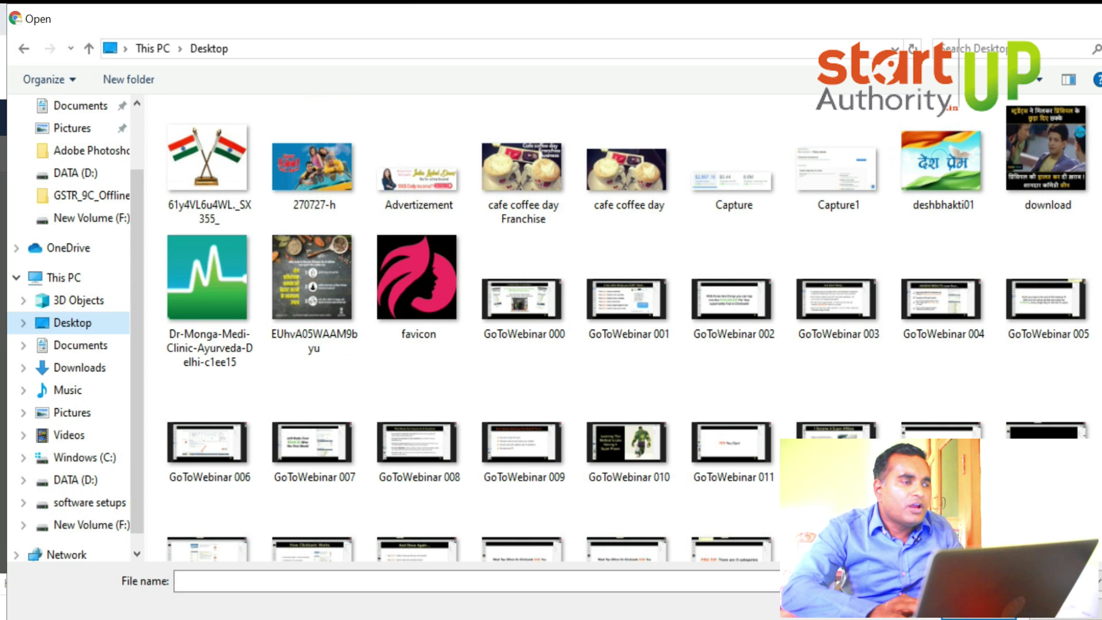
{"action": "scroll", "coordinate": [626, 327], "scroll_direction": "down", "scroll_amount": 5}
{"action": "scroll", "coordinate": [626, 327], "scroll_direction": "down", "scroll_amount": 2}
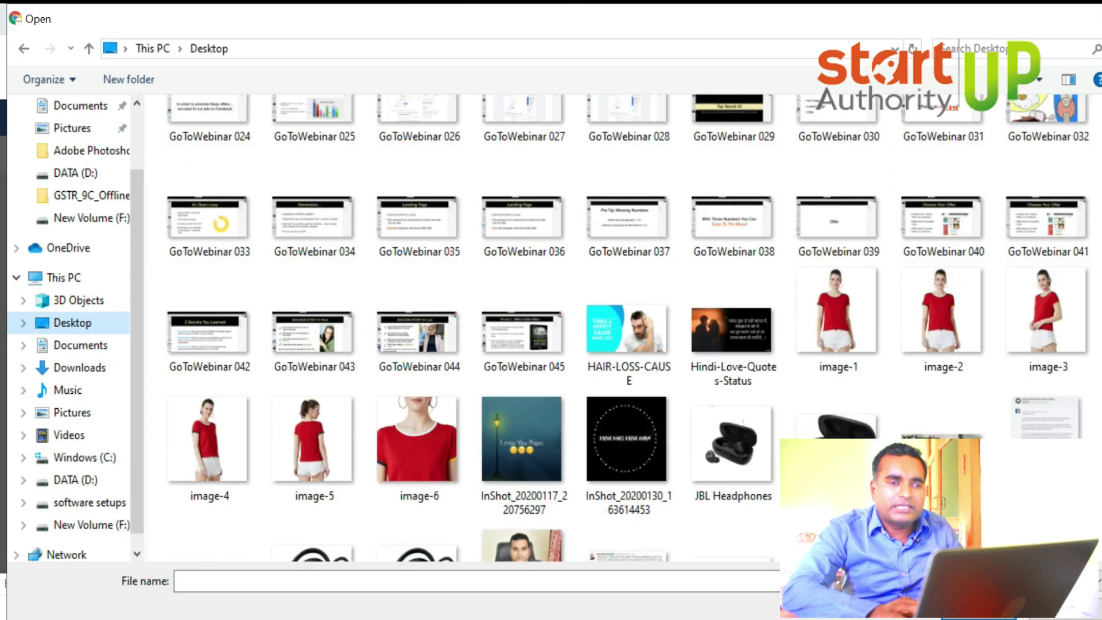
Upload image-1 through image-6 and use all six as the product's photos
{"action": "left_click", "coordinate": [419, 447]}
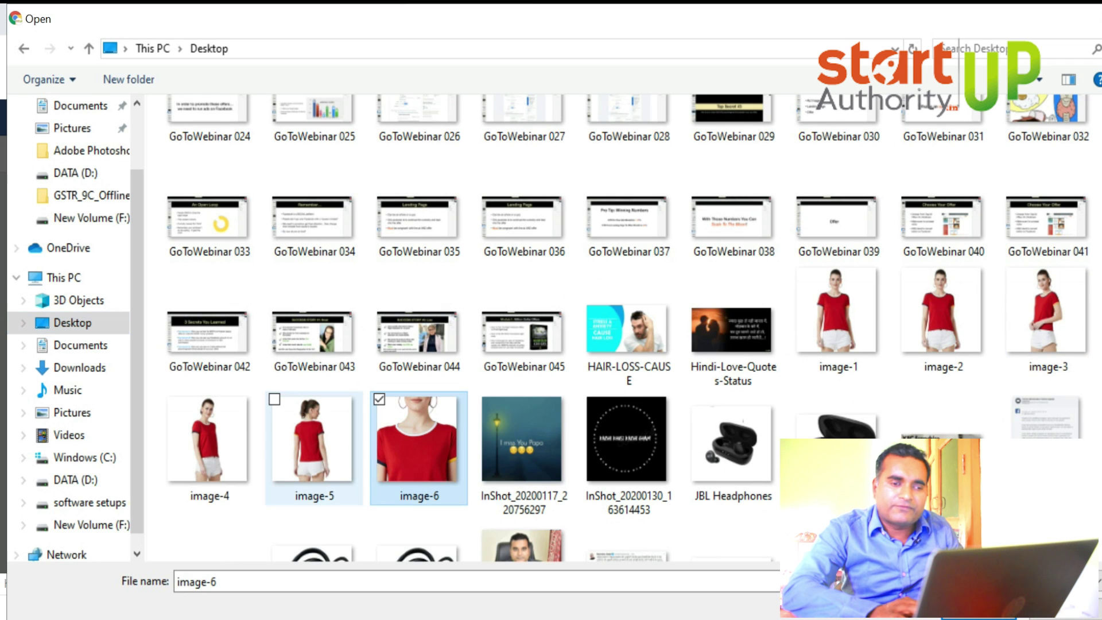
{"action": "left_click", "coordinate": [313, 442], "text": "ctrl"}
{"action": "left_click", "coordinate": [208, 442], "text": "ctrl"}
{"action": "left_click", "coordinate": [1046, 313], "text": "ctrl"}
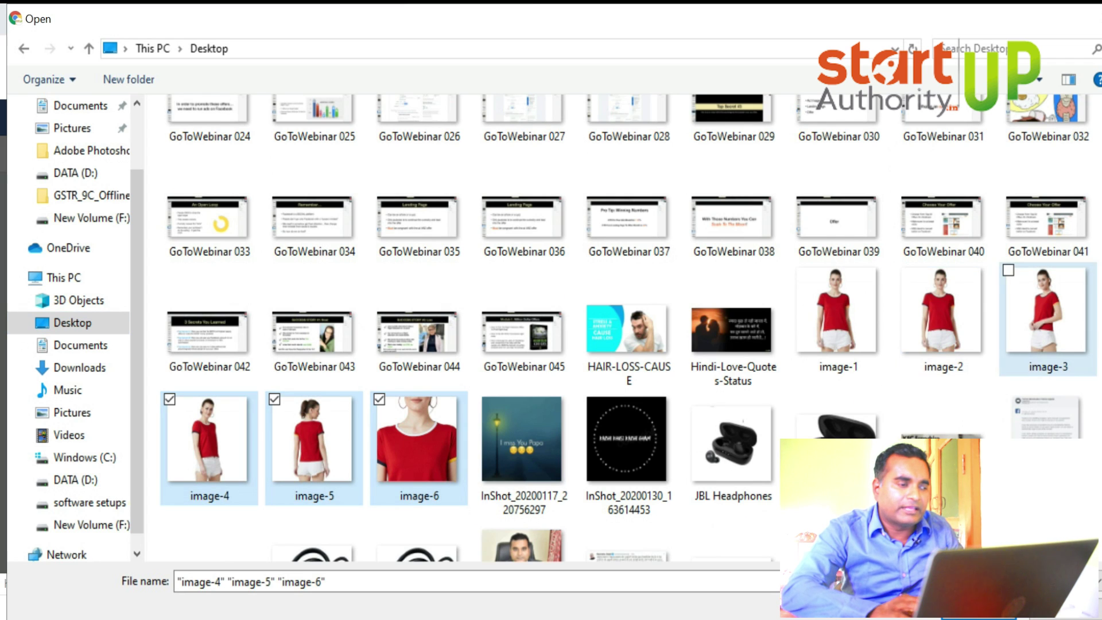
{"action": "left_click", "coordinate": [942, 313], "text": "ctrl"}
{"action": "left_click", "coordinate": [837, 313], "text": "ctrl"}
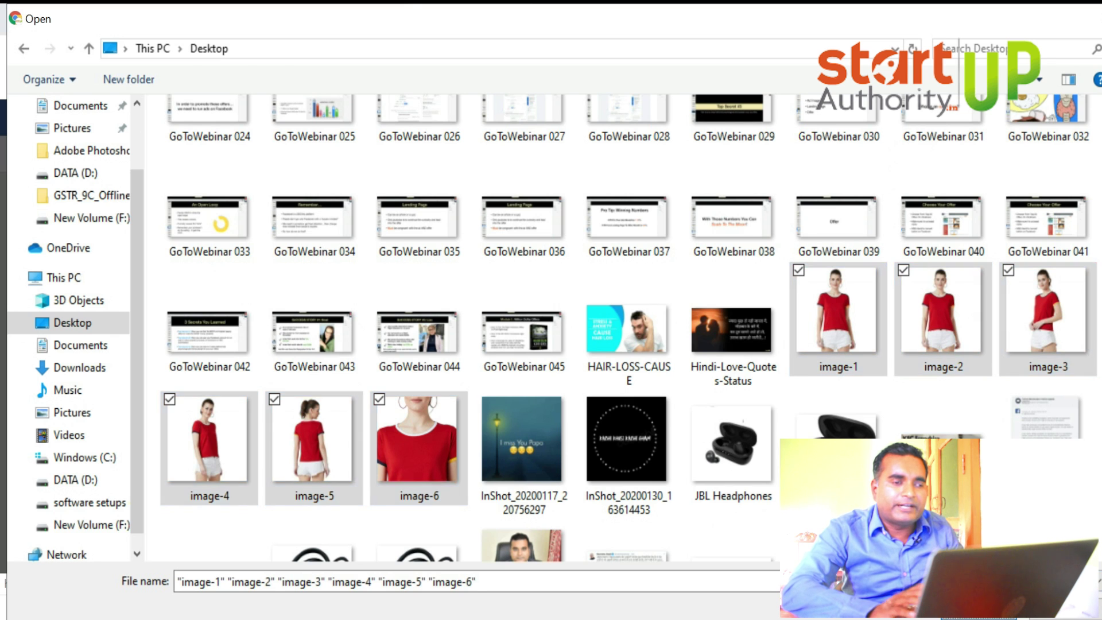
{"action": "key", "text": "Return"}
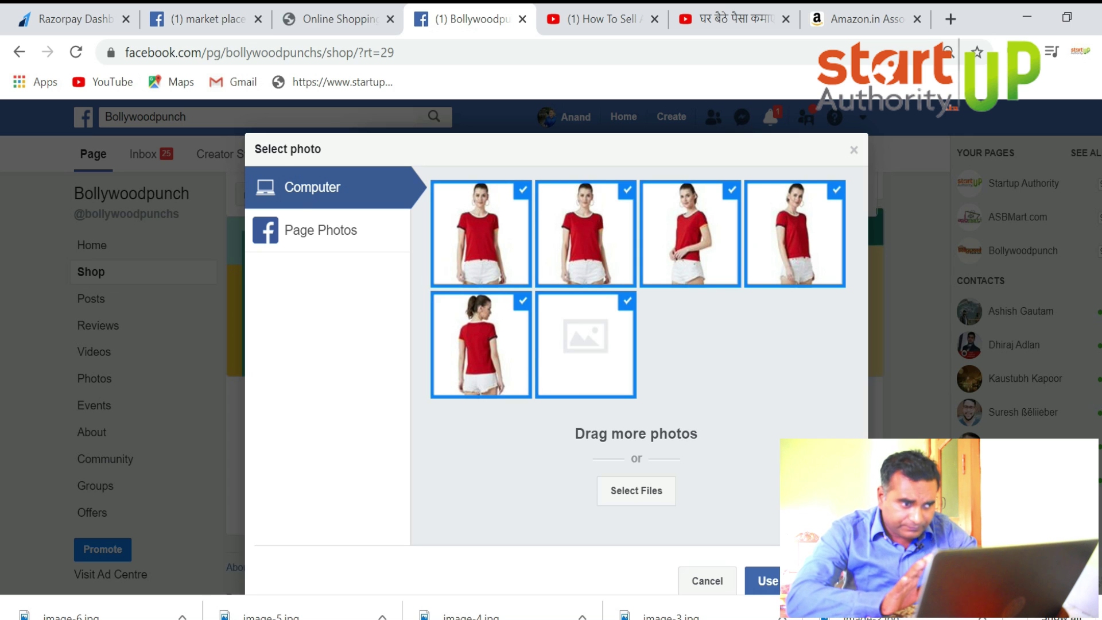
{"action": "left_click", "coordinate": [328, 230]}
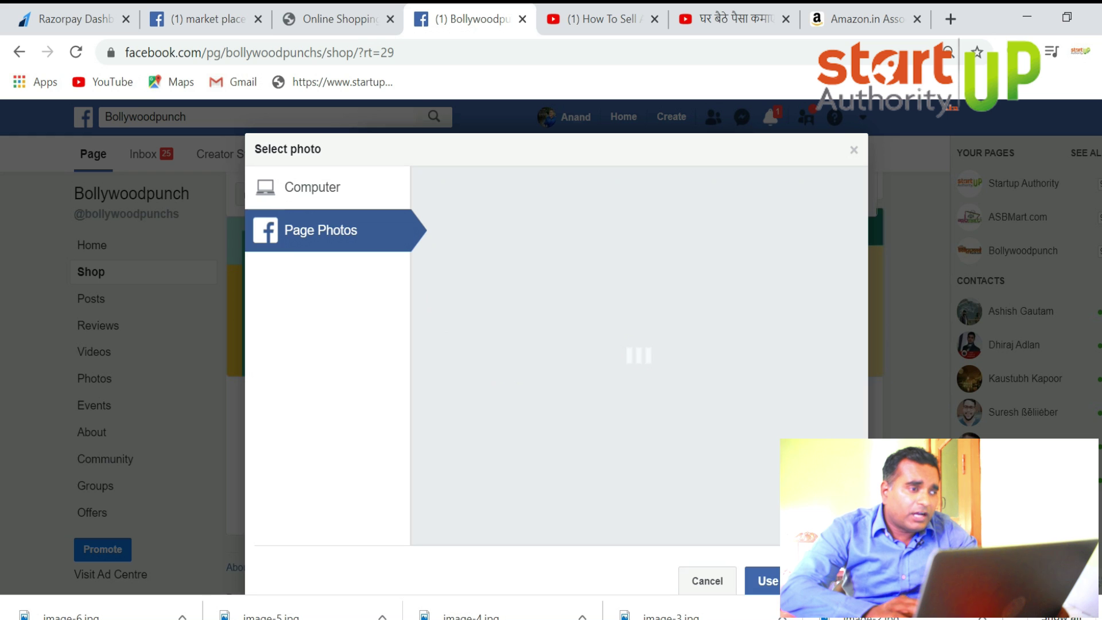
{"action": "left_click", "coordinate": [327, 187]}
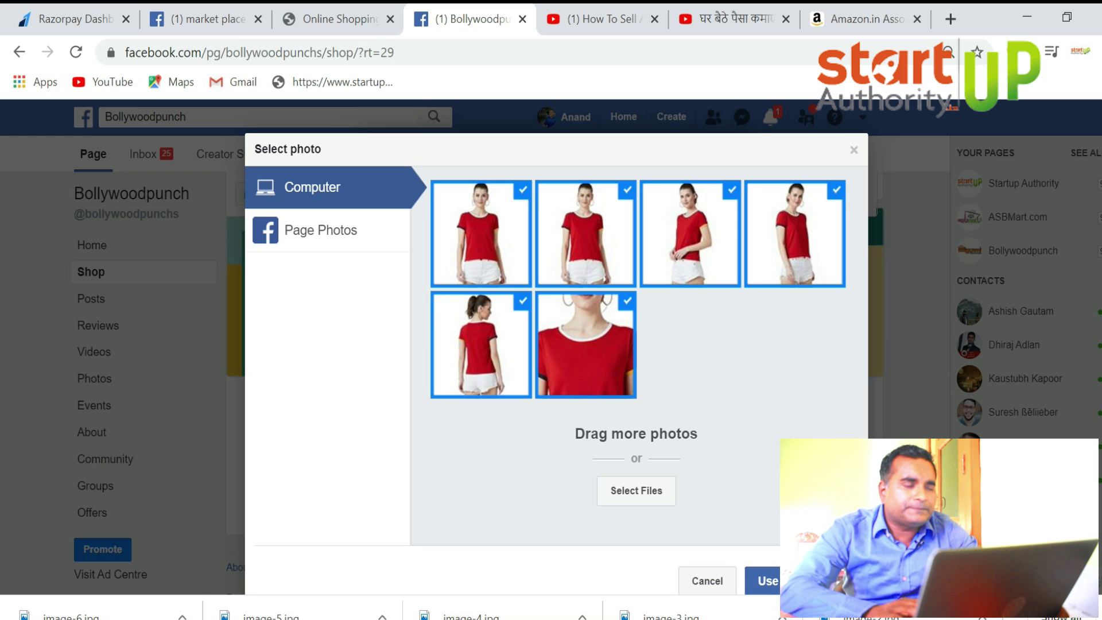
{"action": "left_click", "coordinate": [761, 580]}
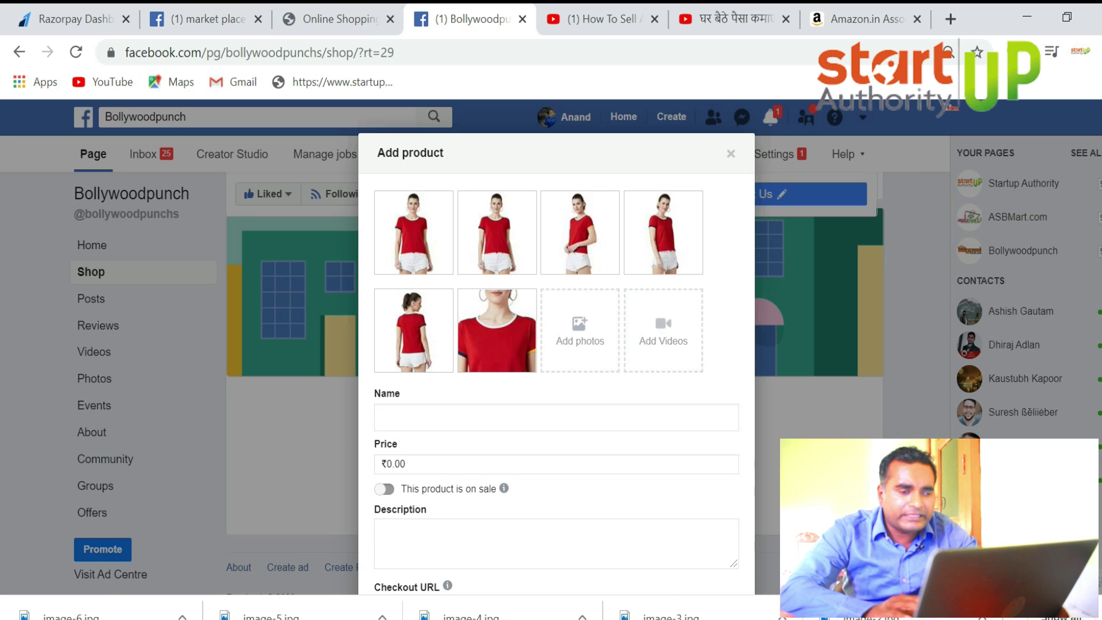
Copy "The Dry State Women Round Neck Short Sleeve Cotton T-Shirt" from Notepad into the product's Name field
{"action": "mouse_move", "coordinate": [663, 232]}
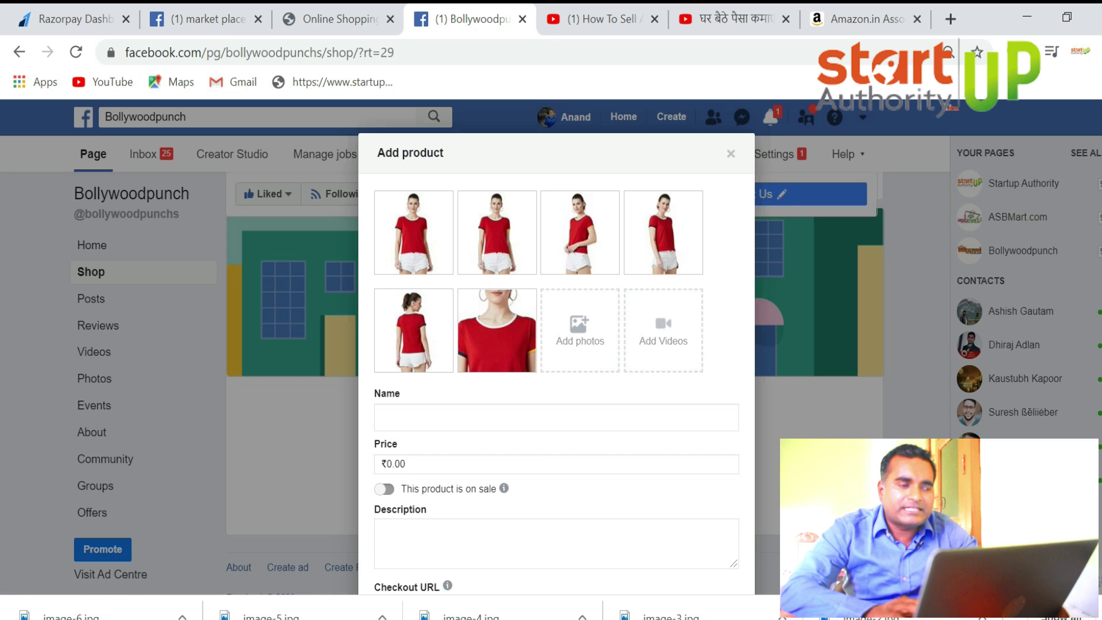
{"action": "left_click", "coordinate": [382, 417]}
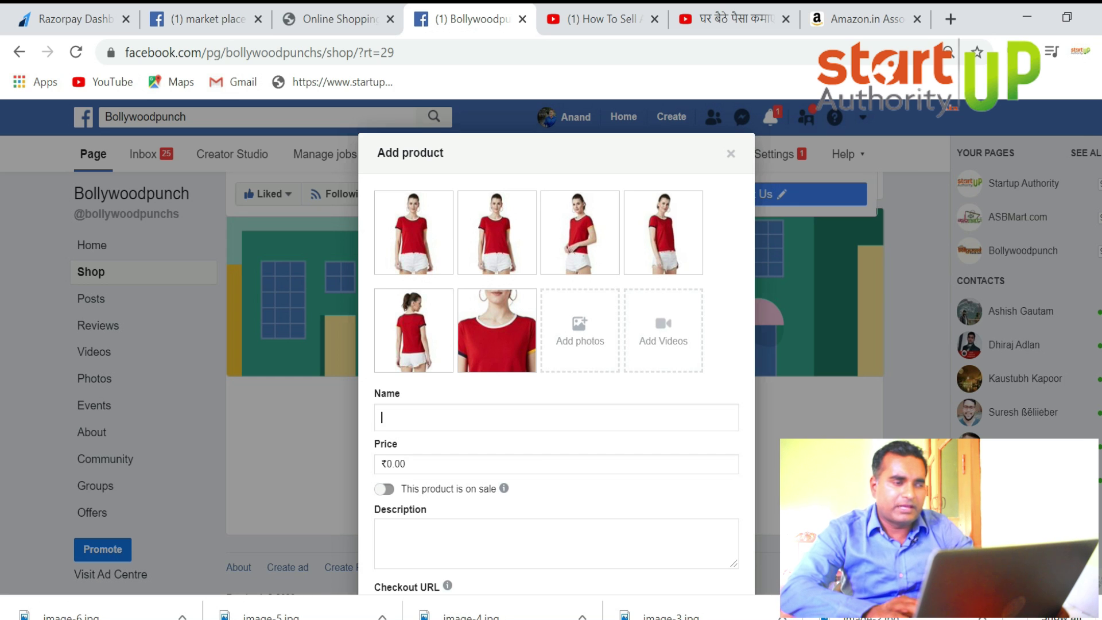
{"action": "key", "text": "alt+Tab"}
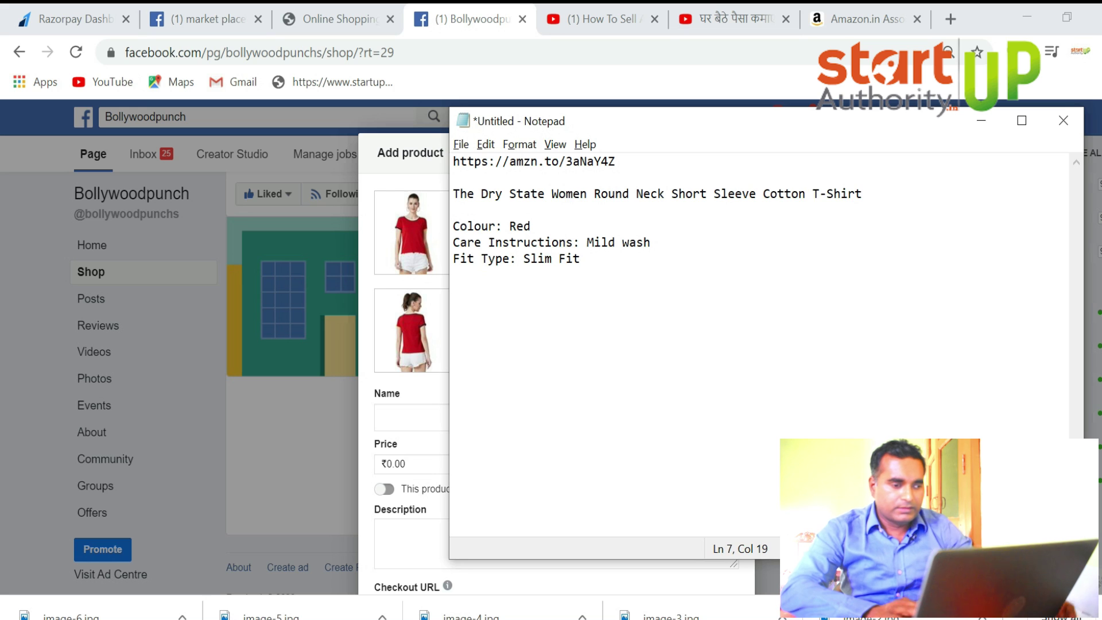
{"action": "left_click_drag", "start_coordinate": [453, 226], "coordinate": [531, 226]}
{"action": "key", "text": "Up"}
{"action": "key", "text": "Up"}
{"action": "key", "text": "End"}
{"action": "key", "text": "shift+Home"}
{"action": "key", "text": "ctrl+c"}
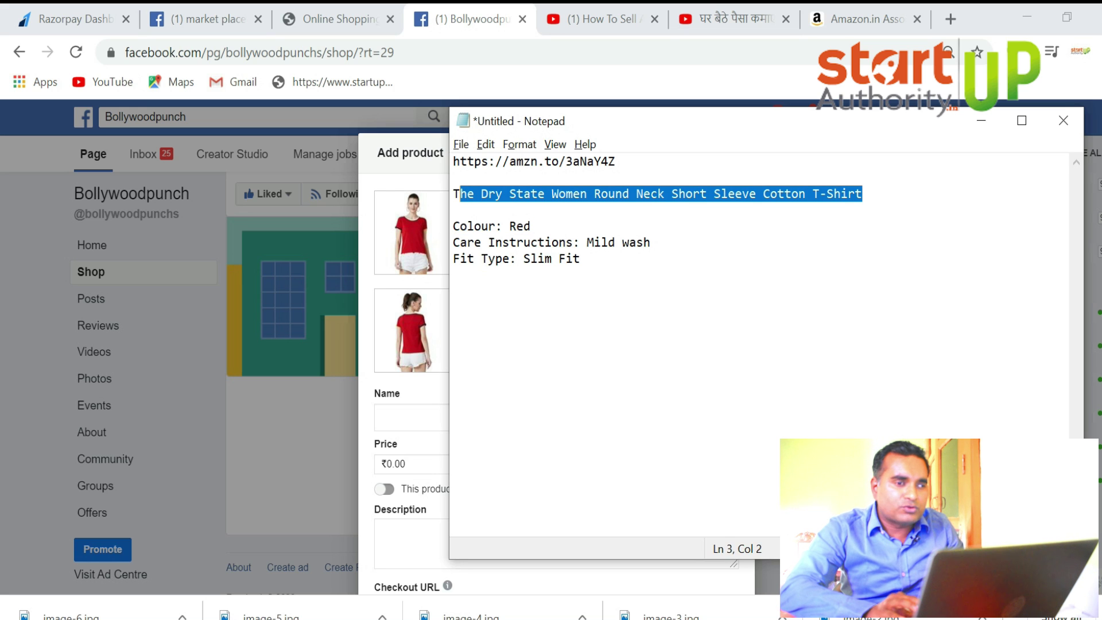
{"action": "key", "text": "alt+Tab"}
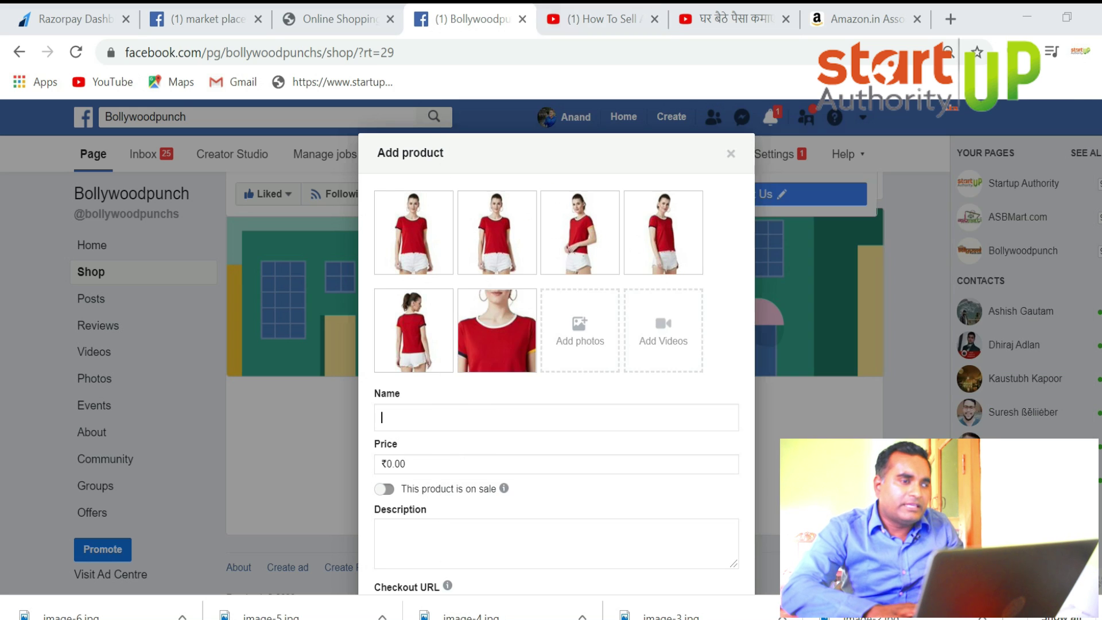
{"action": "key", "text": "ctrl+v"}
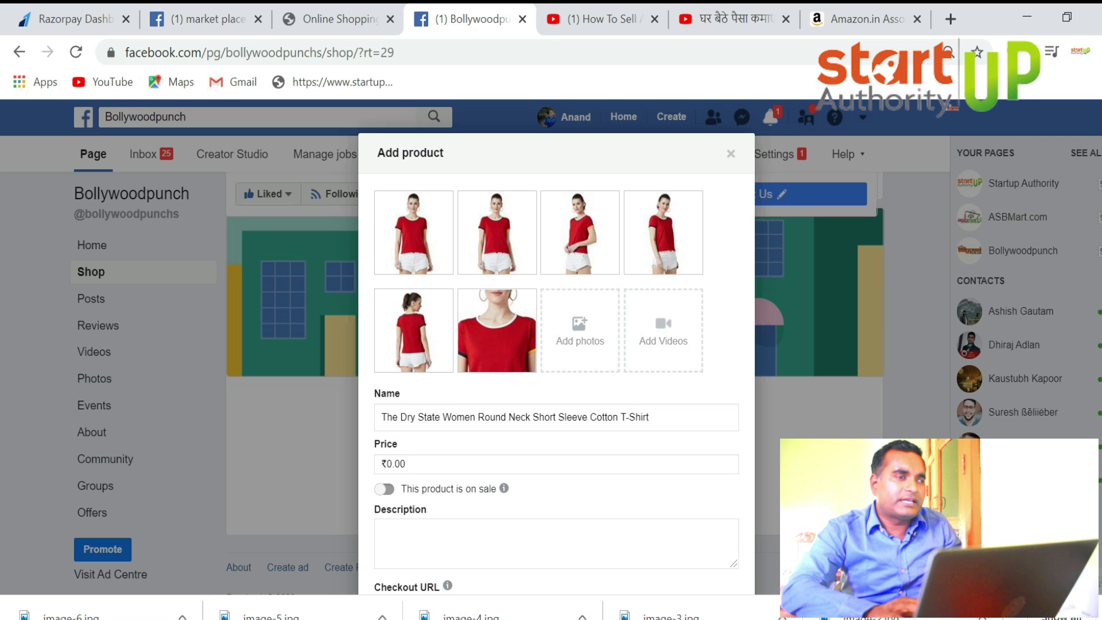
Mark the product as being on sale in the Facebook product form
{"action": "key", "text": "alt+Tab"}
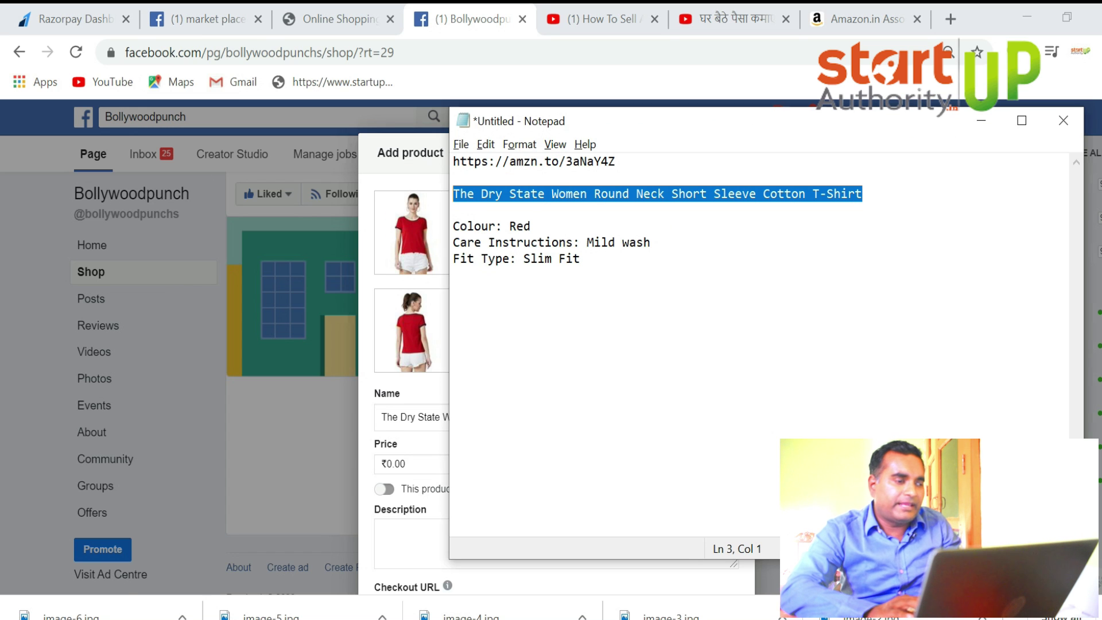
{"action": "key", "text": "alt+Tab"}
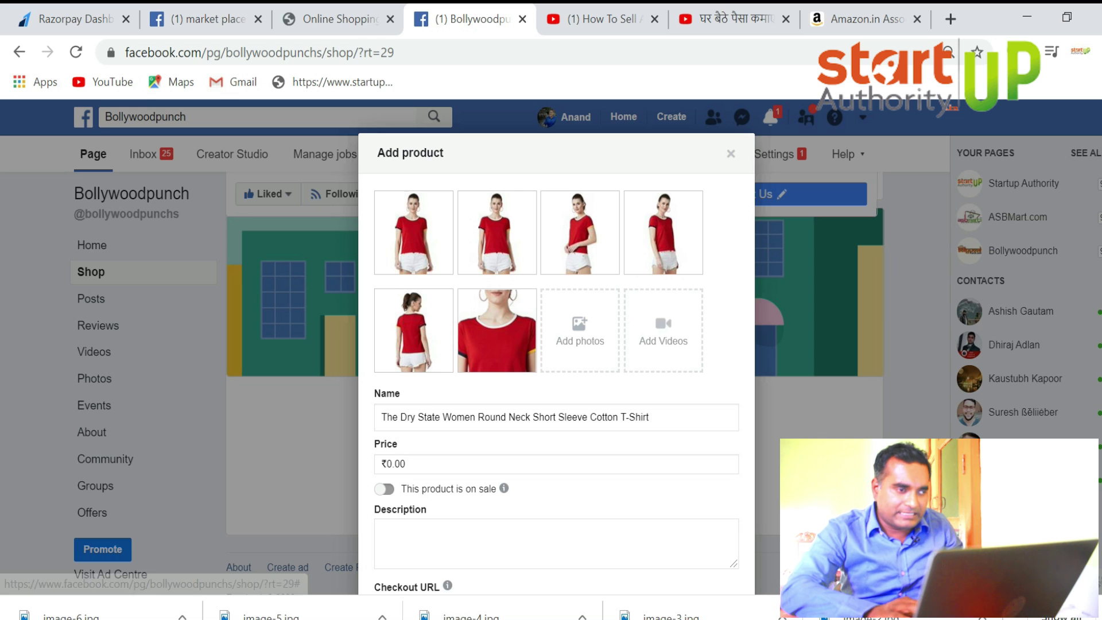
{"action": "scroll", "coordinate": [557, 344], "scroll_direction": "down", "scroll_amount": 3}
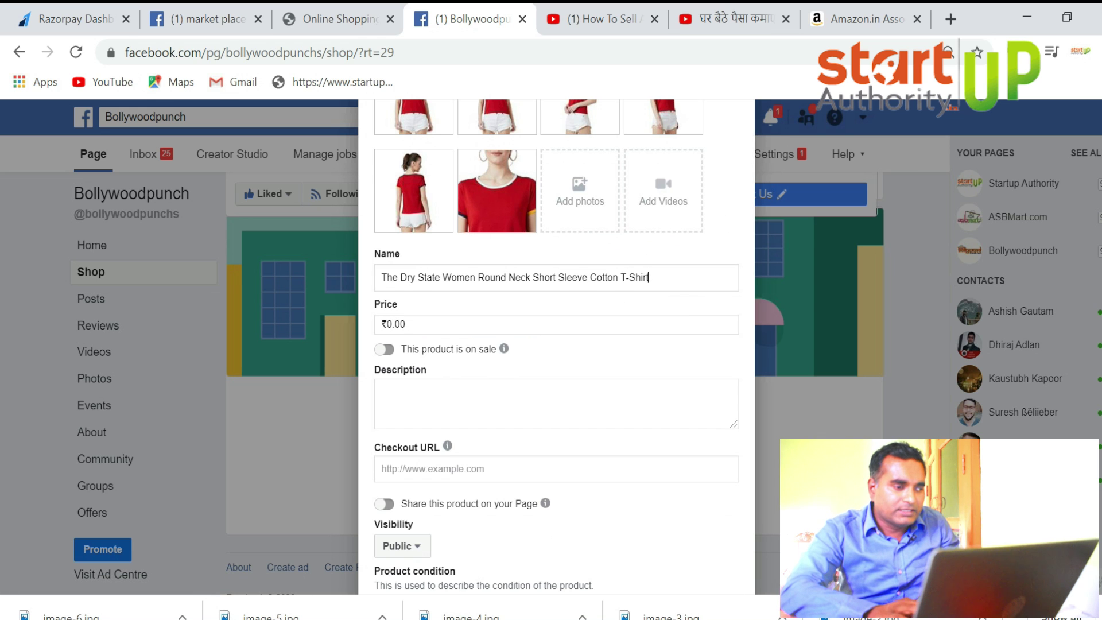
{"action": "left_click", "coordinate": [384, 349]}
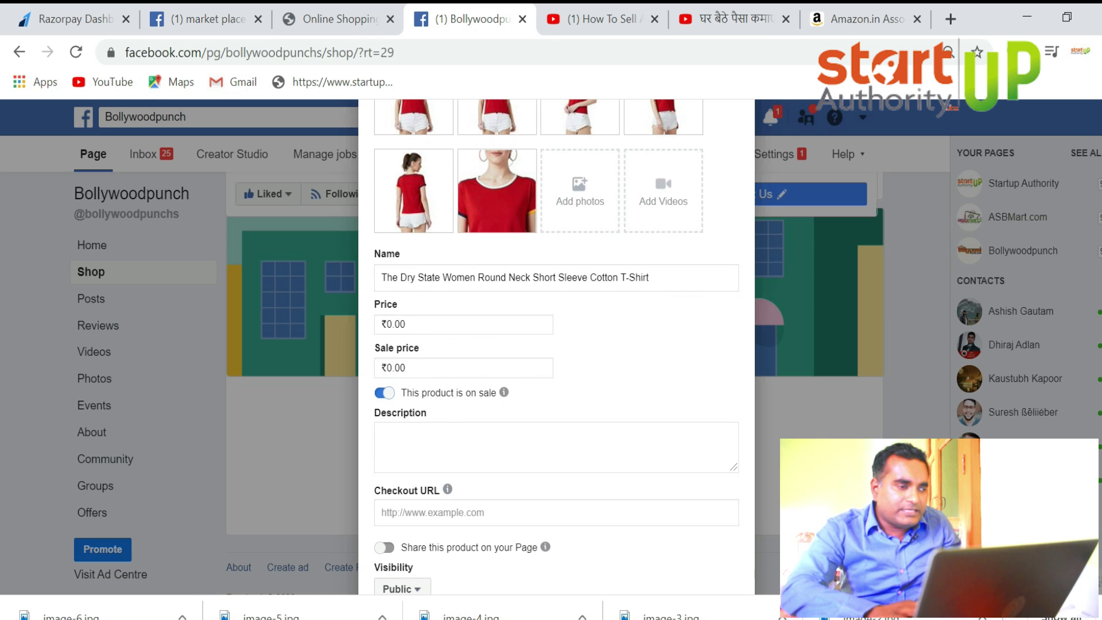
Look up the T-shirt's price on its Amazon product page and return to the Facebook product form
{"action": "key", "text": "alt+Tab"}
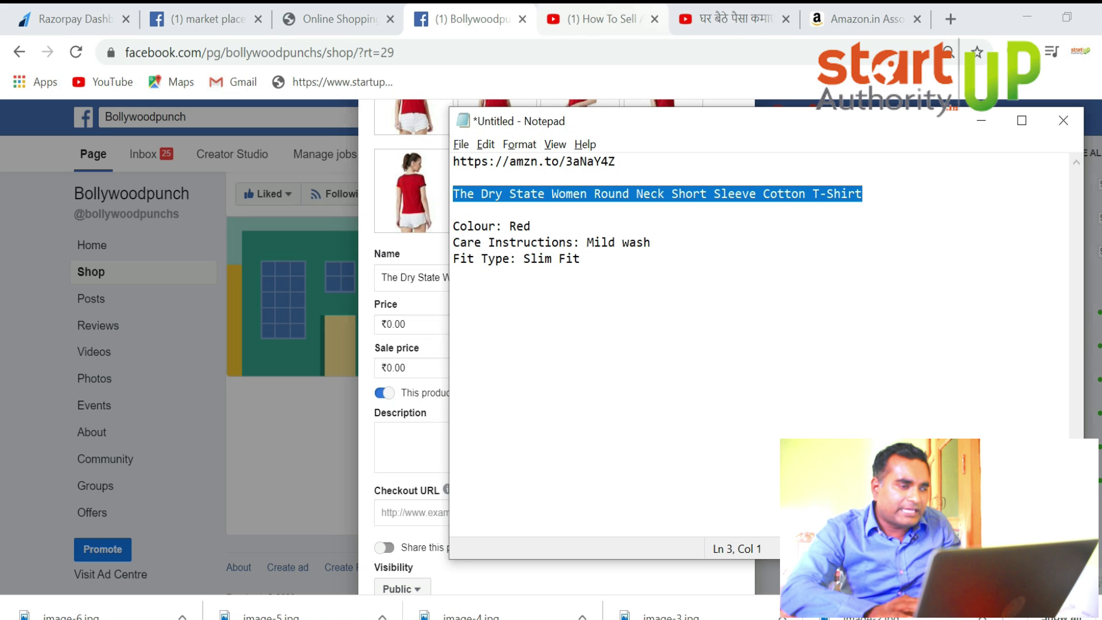
{"action": "left_click", "coordinate": [865, 19]}
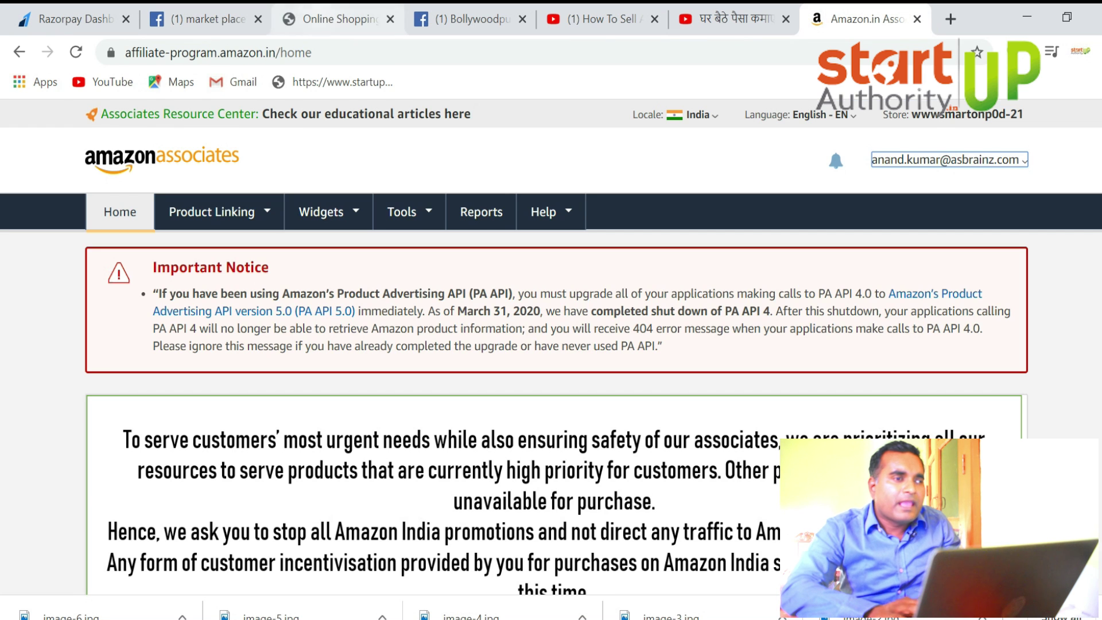
{"action": "left_click", "coordinate": [338, 19]}
{"action": "left_click", "coordinate": [19, 51]}
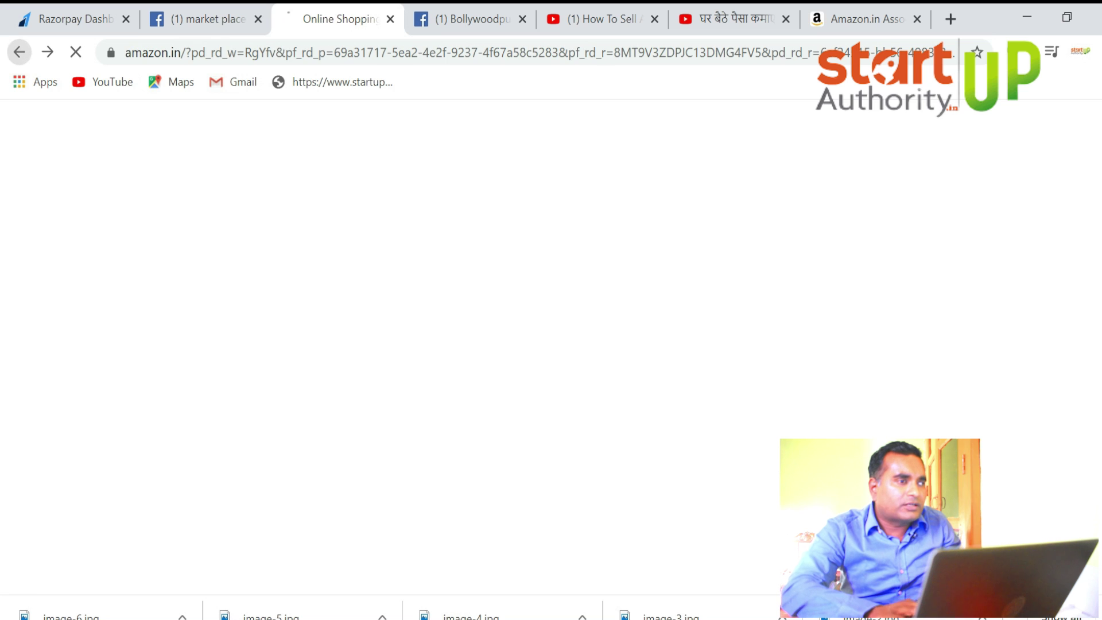
{"action": "left_click_drag", "start_coordinate": [637, 293], "coordinate": [684, 293]}
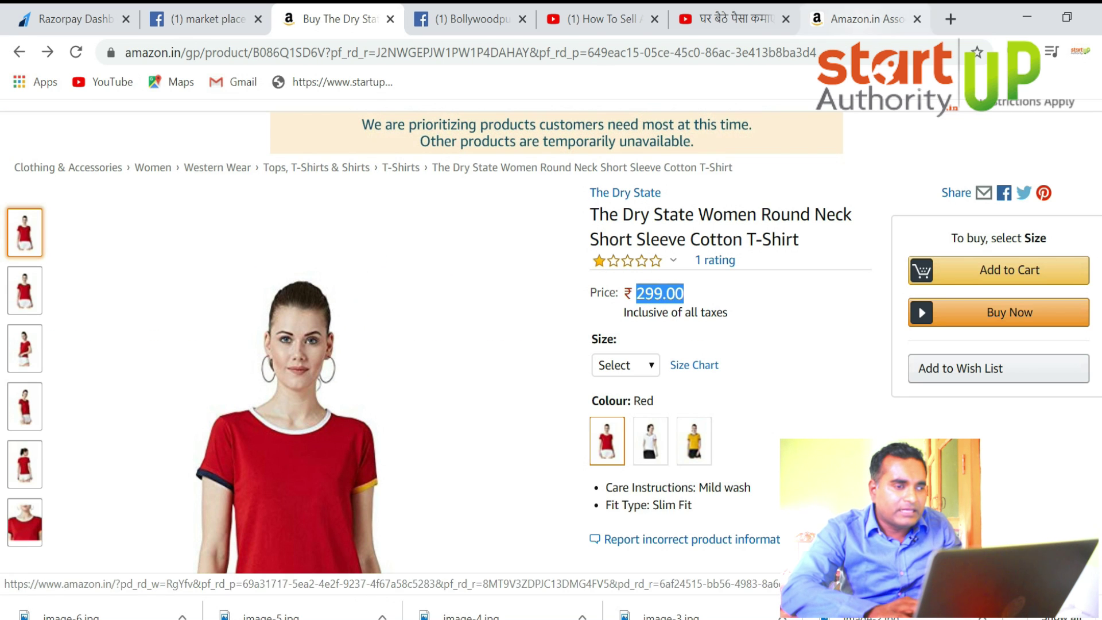
{"action": "left_click", "coordinate": [865, 19]}
{"action": "key", "text": "ctrl+4"}
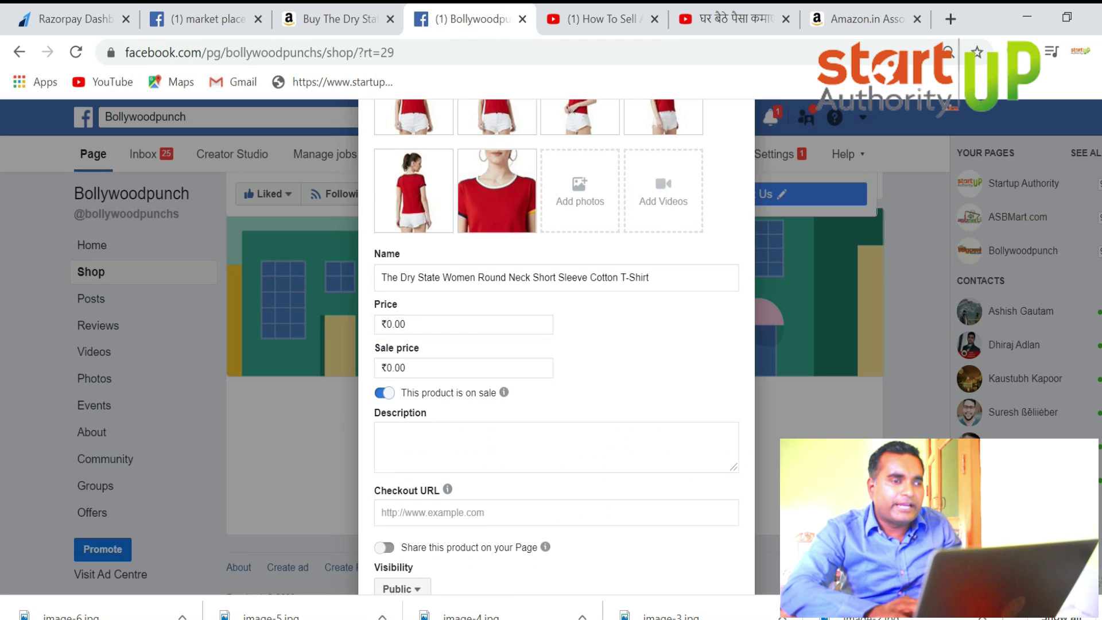
Set the product's price to ₹499.00 and its sale price to ₹299.00
{"action": "left_click_drag", "start_coordinate": [406, 325], "coordinate": [380, 325]}
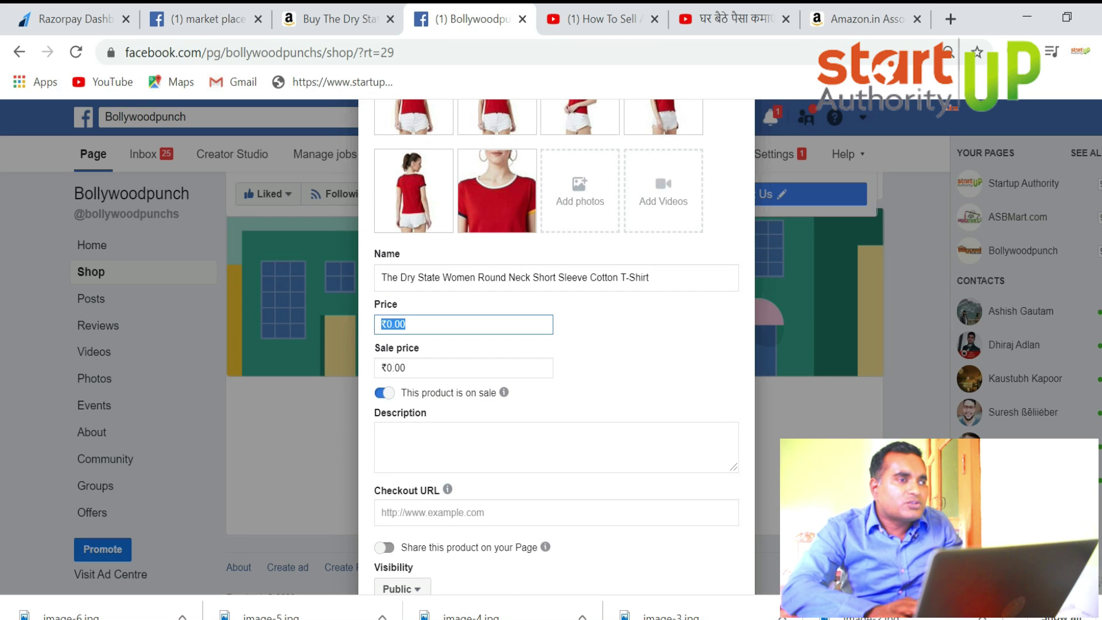
{"action": "type", "text": "4999"}
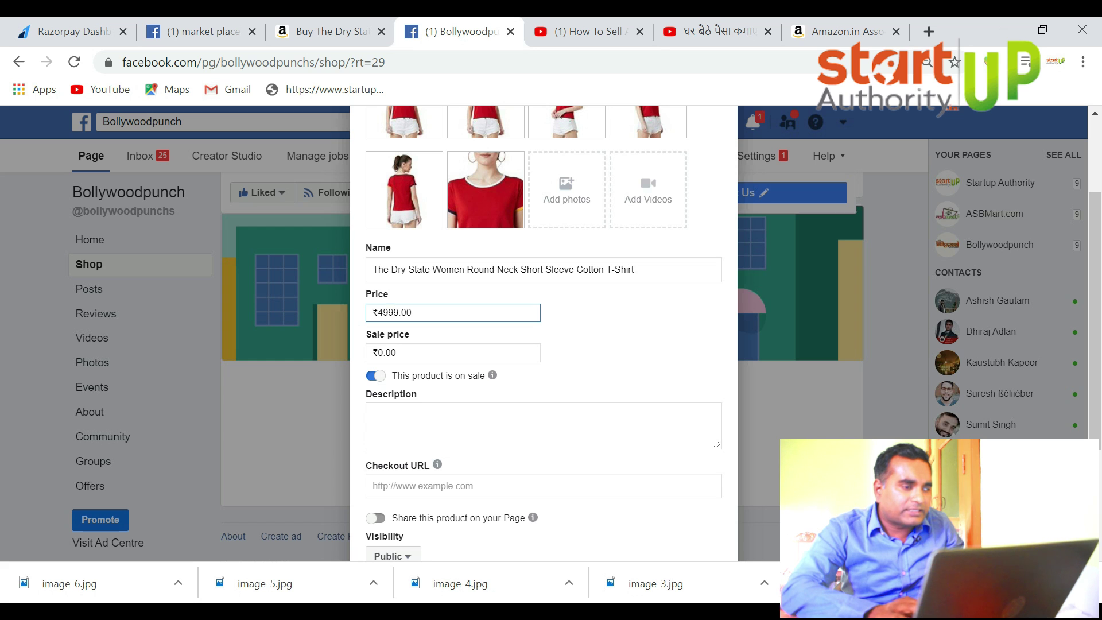
{"action": "key", "text": "BackSpace"}
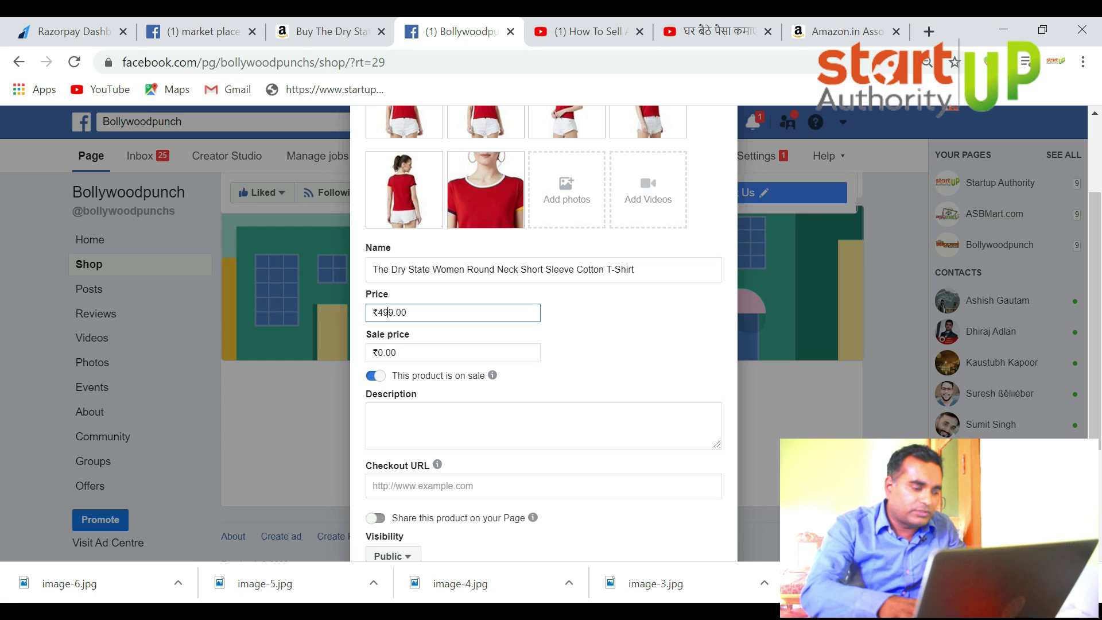
{"action": "key", "text": "Tab"}
{"action": "type", "text": "299.00"}
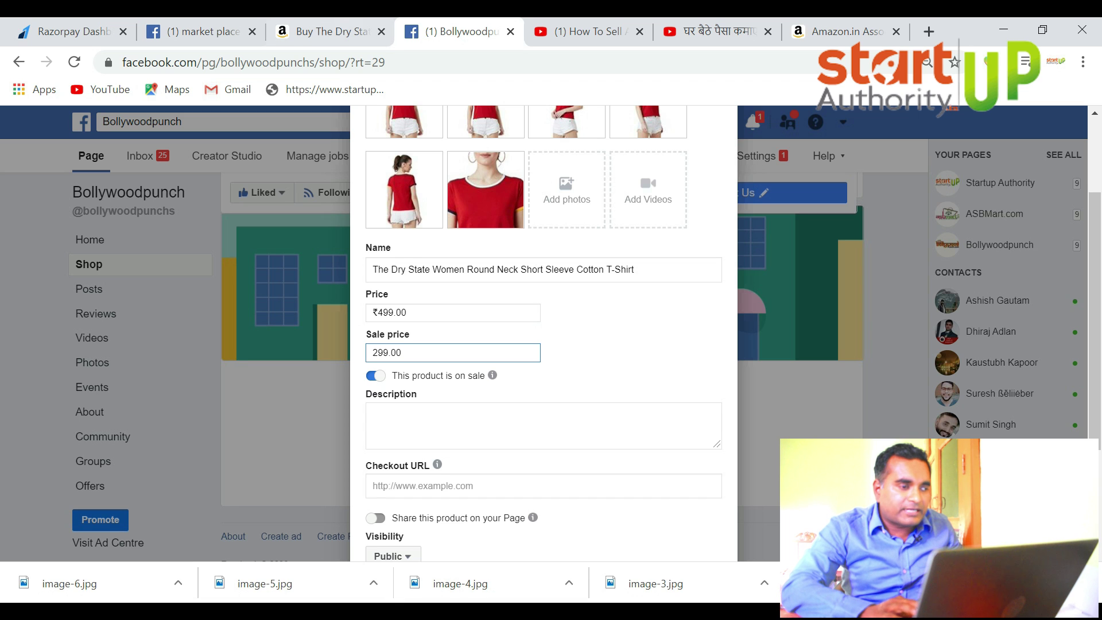
{"action": "left_click_drag", "start_coordinate": [372, 312], "coordinate": [378, 312]}
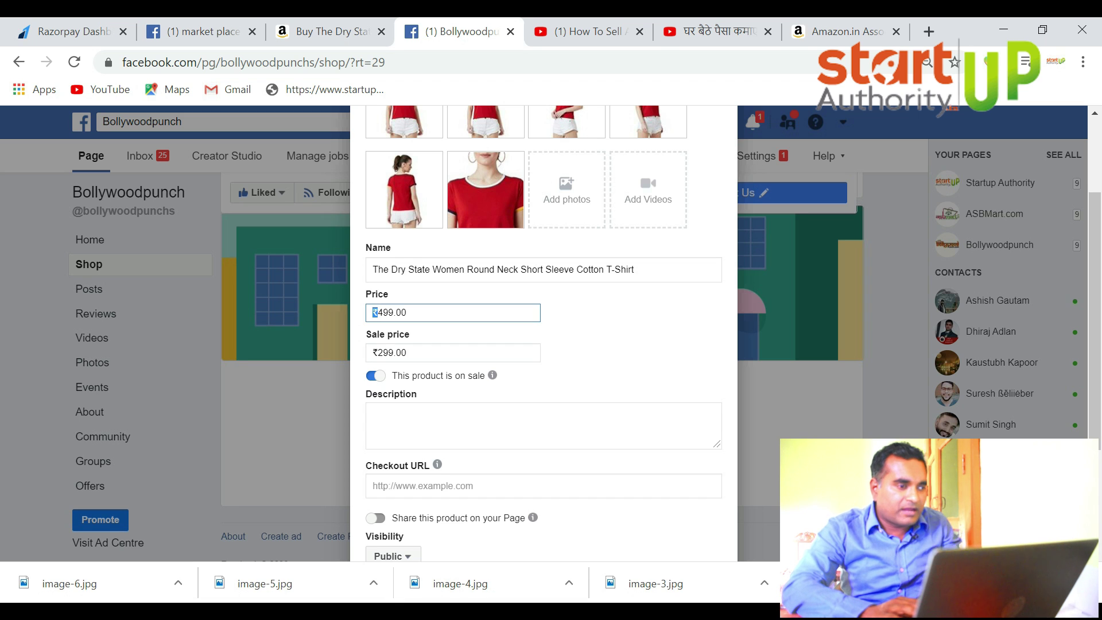
{"action": "left_click", "coordinate": [407, 352]}
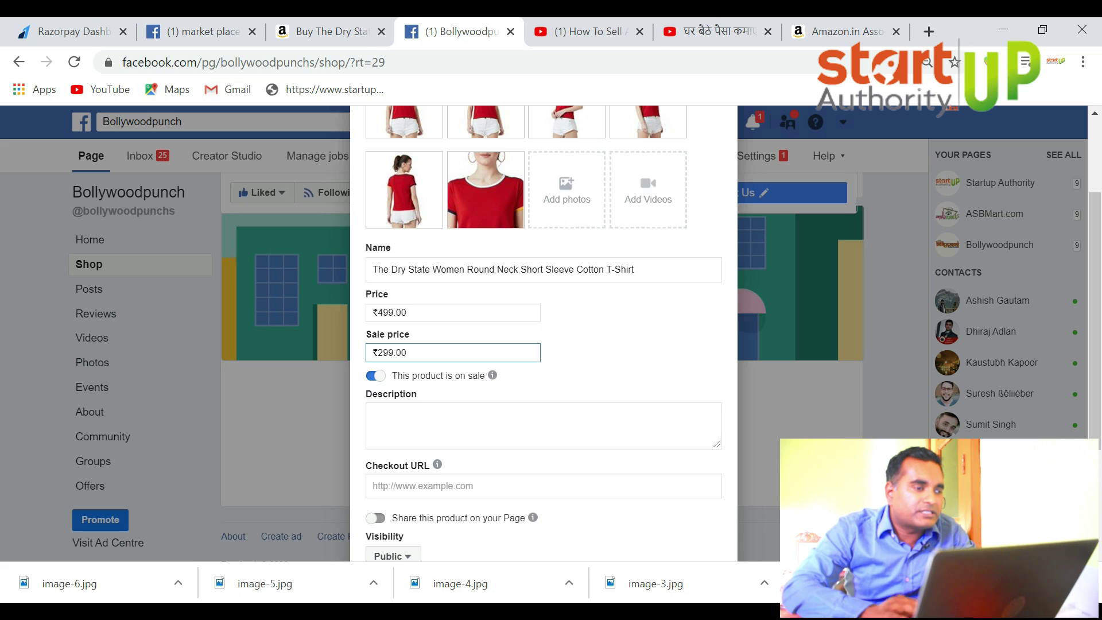
Switch to the T-shirt's Amazon page to check its price again
{"action": "left_click", "coordinate": [321, 31]}
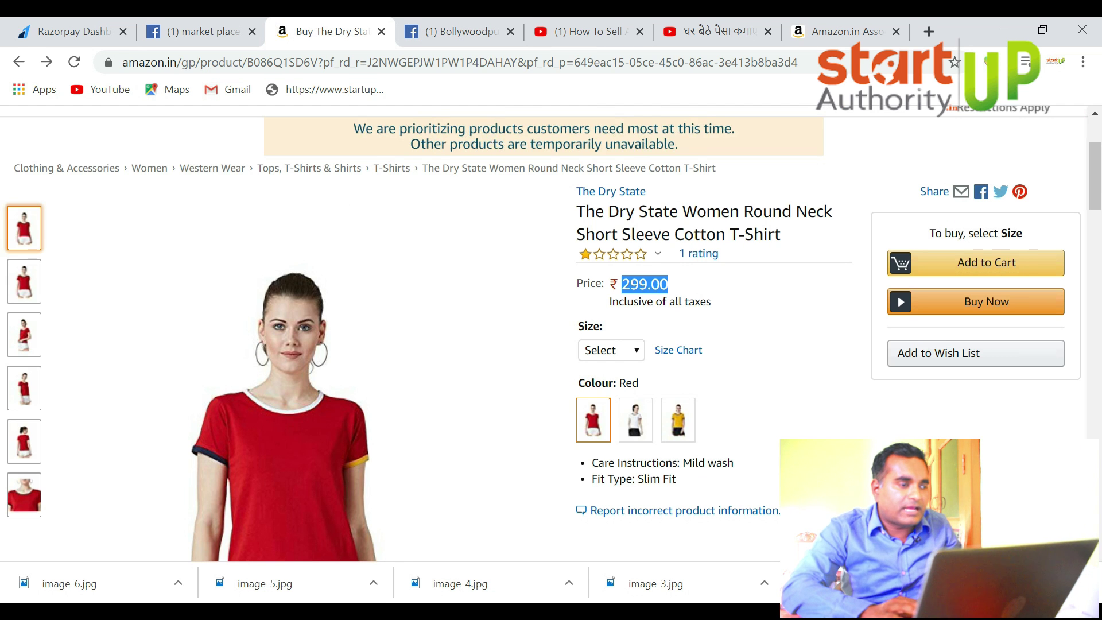
{"action": "right_click", "coordinate": [643, 285]}
{"action": "left_click", "coordinate": [573, 276]}
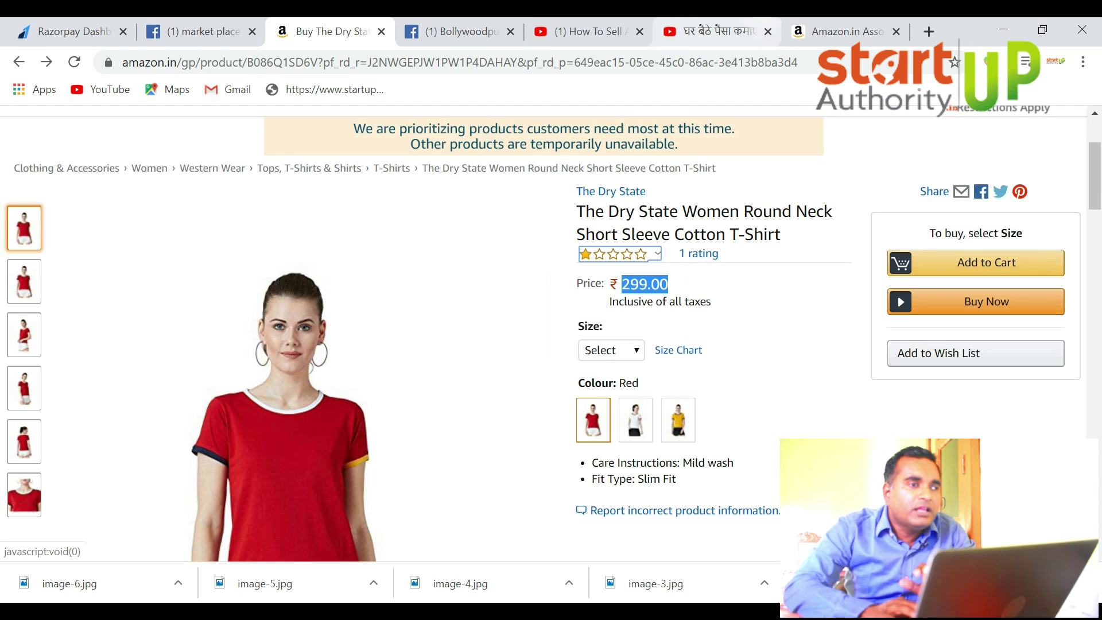
{"action": "left_click", "coordinate": [843, 31]}
{"action": "left_click", "coordinate": [585, 31]}
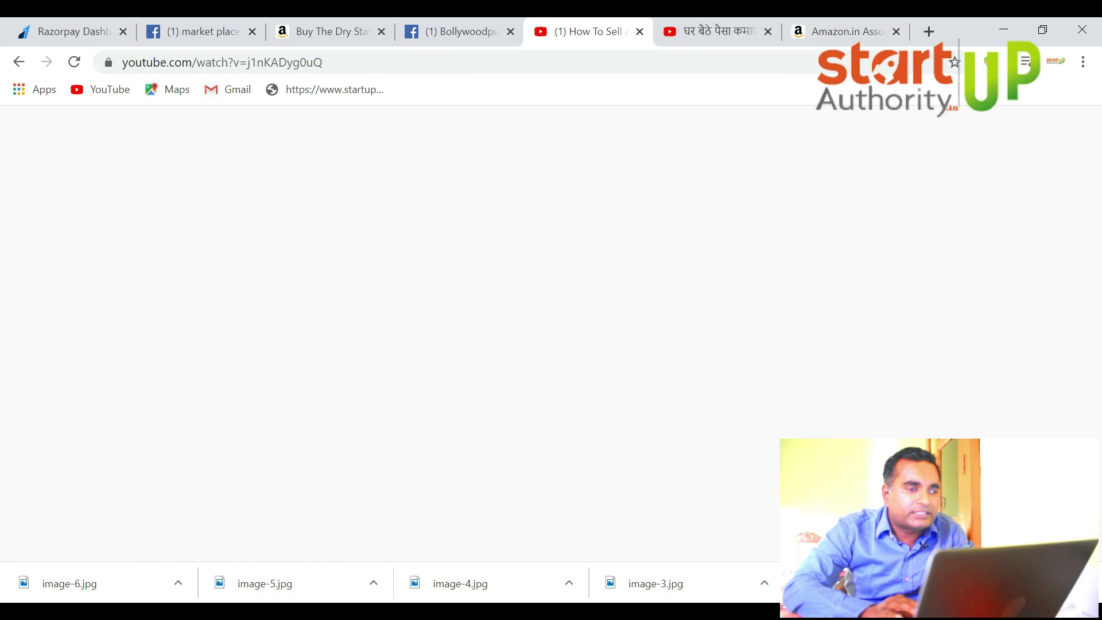
Return to the Facebook product form and begin the product description with "Wanna this beautiful cloth for"
{"action": "left_click", "coordinate": [459, 31]}
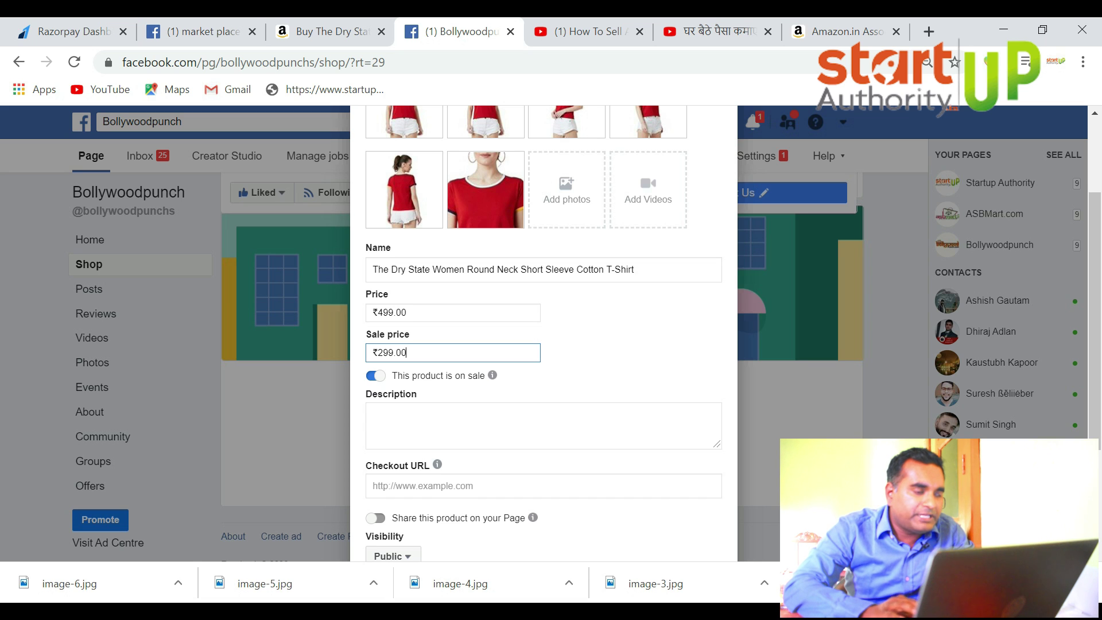
{"action": "left_click", "coordinate": [373, 415]}
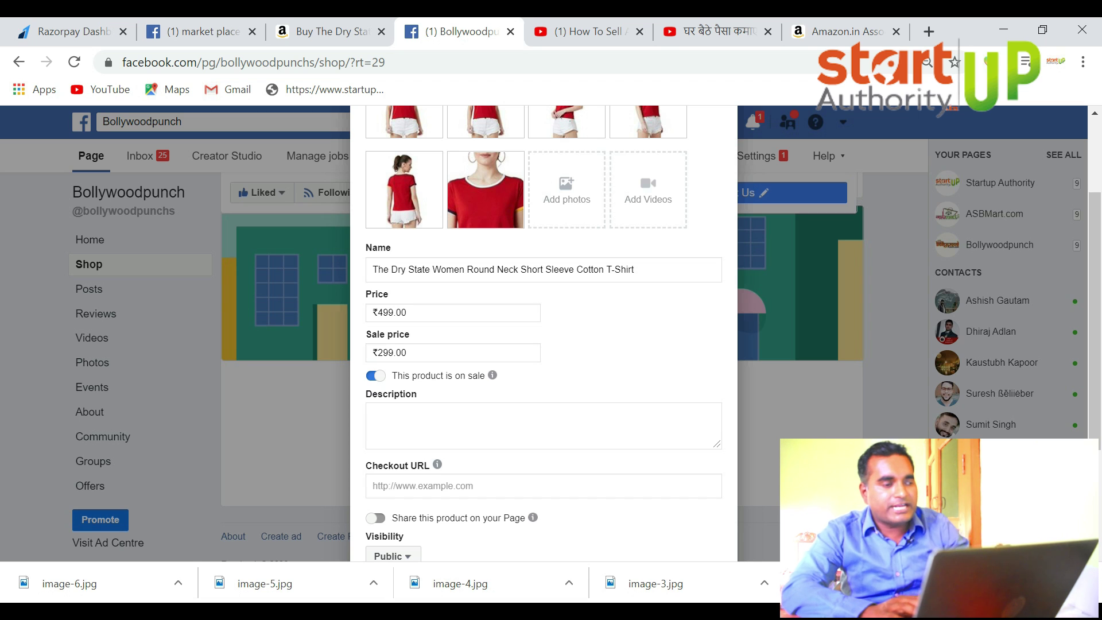
{"action": "type", "text": "Wanan"}
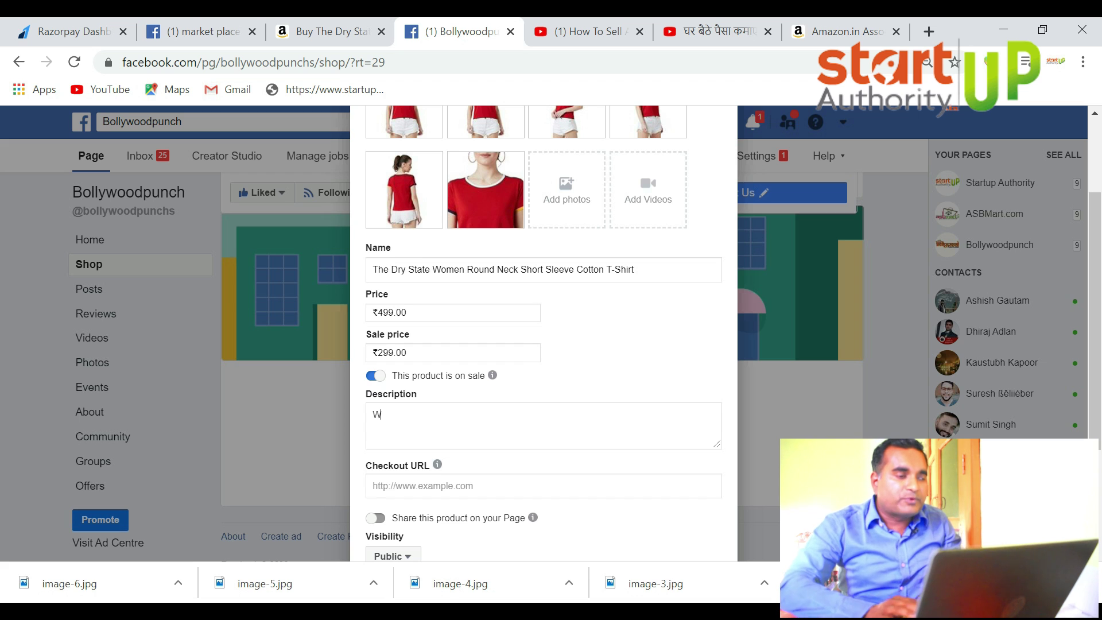
{"action": "key", "text": "BackSpace"}
{"action": "key", "text": "BackSpace"}
{"action": "type", "text": "na this be"}
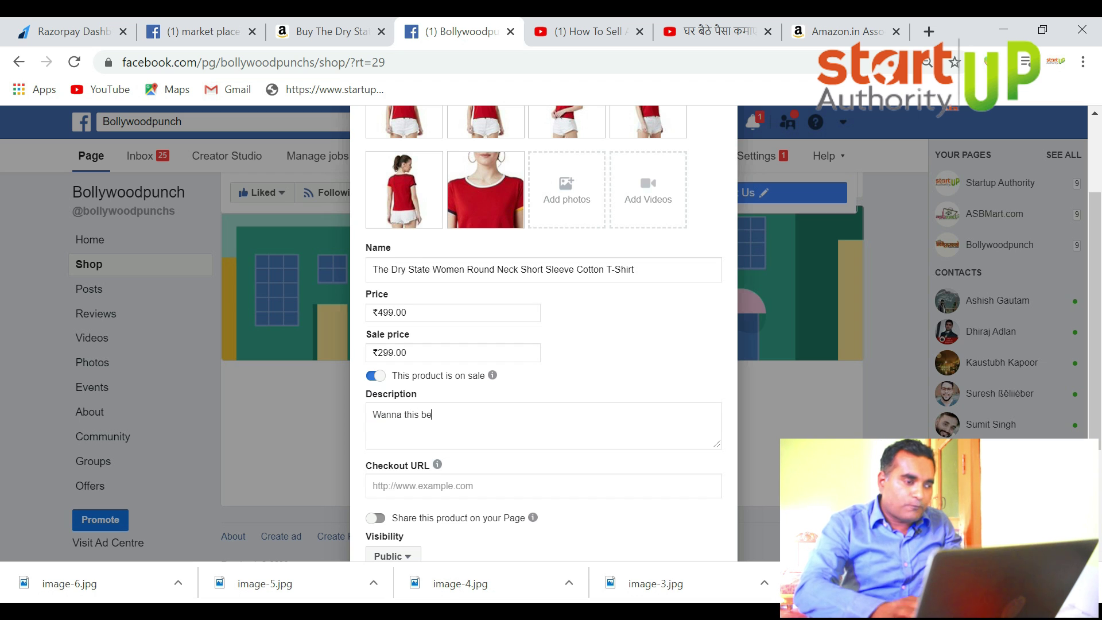
{"action": "type", "text": "uatiful p"}
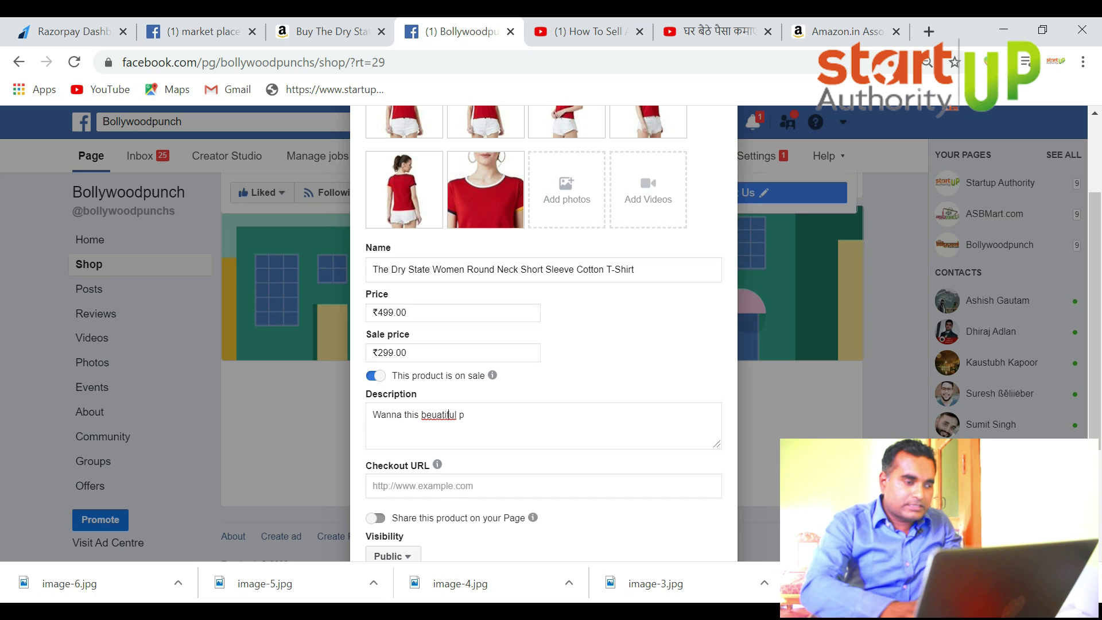
{"action": "right_click", "coordinate": [454, 414]}
{"action": "left_click", "coordinate": [505, 209]}
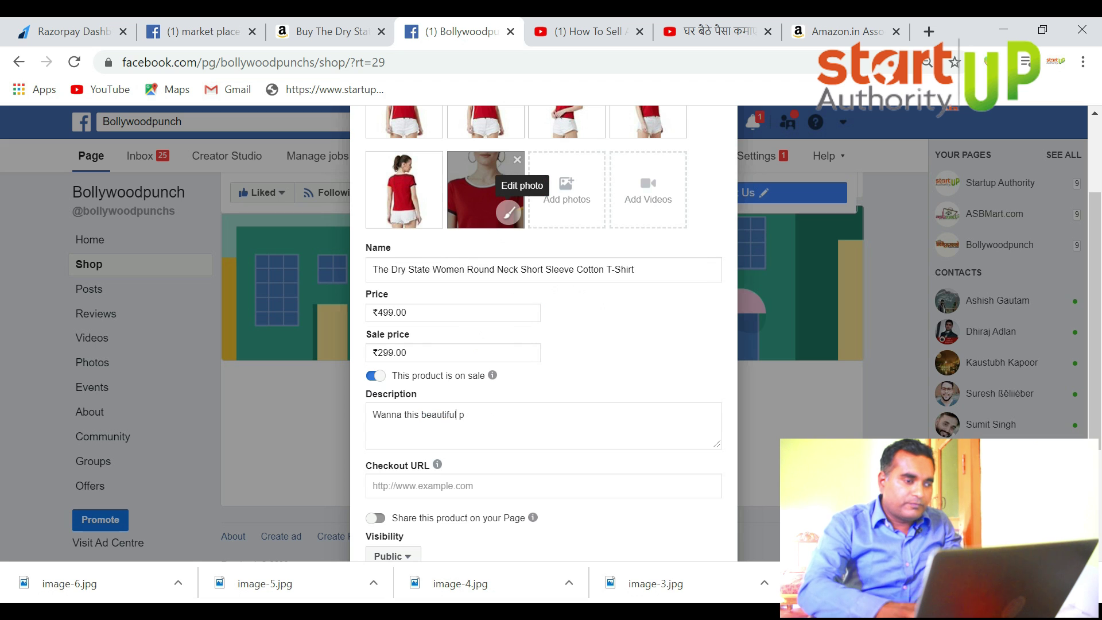
{"action": "type", "text": "clo"}
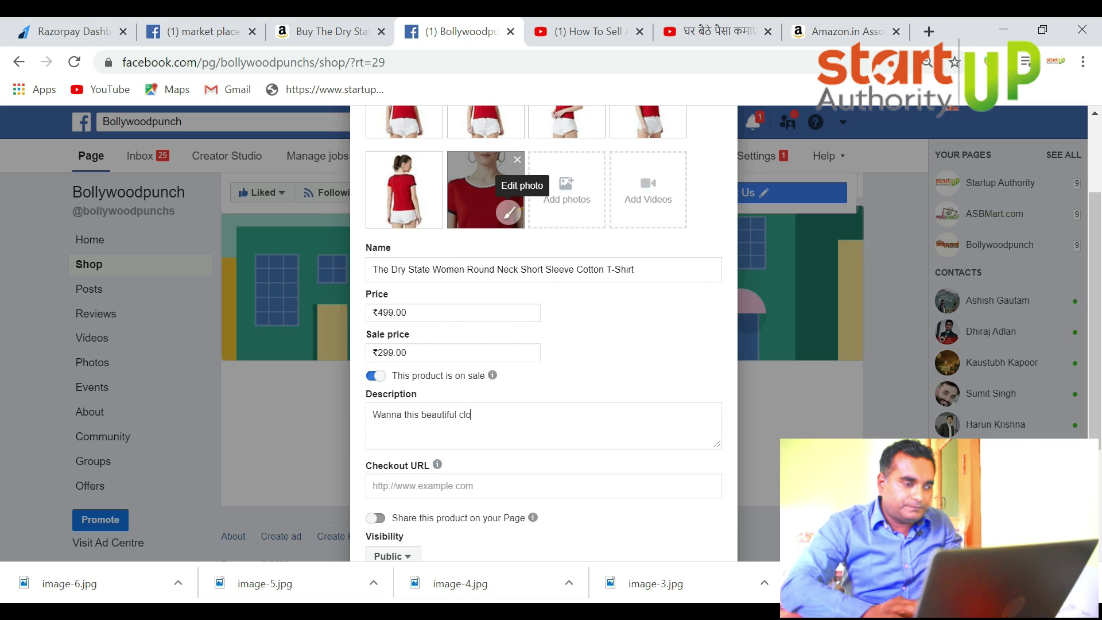
{"action": "type", "text": "th for"}
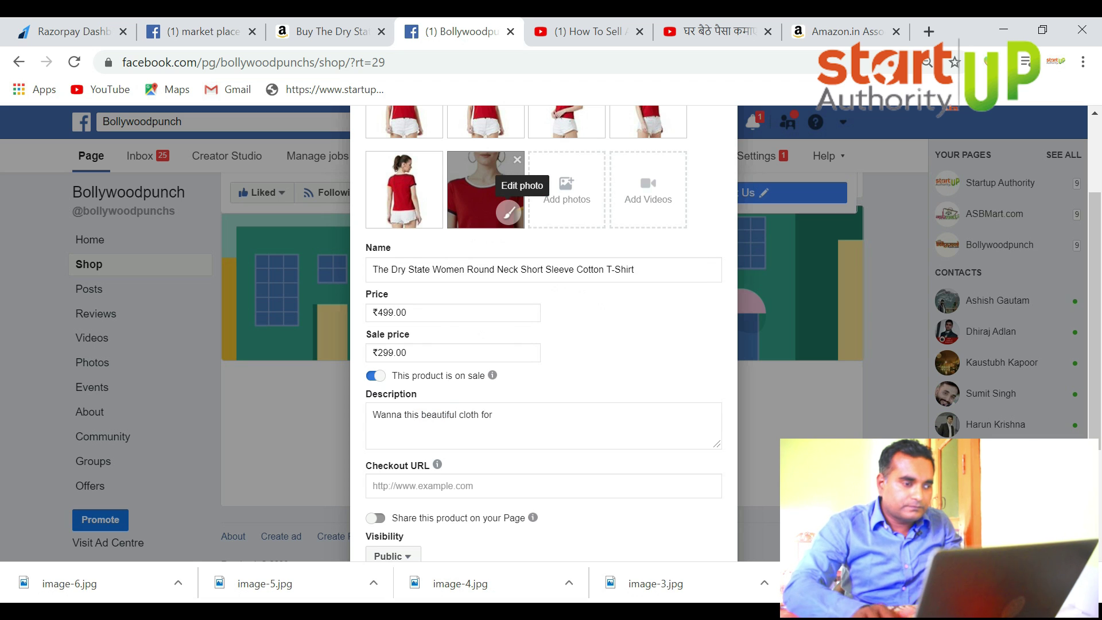
Complete the description with "summer session? This product is highly on demand." and correct its spelling
{"action": "type", "text": " summer ses"}
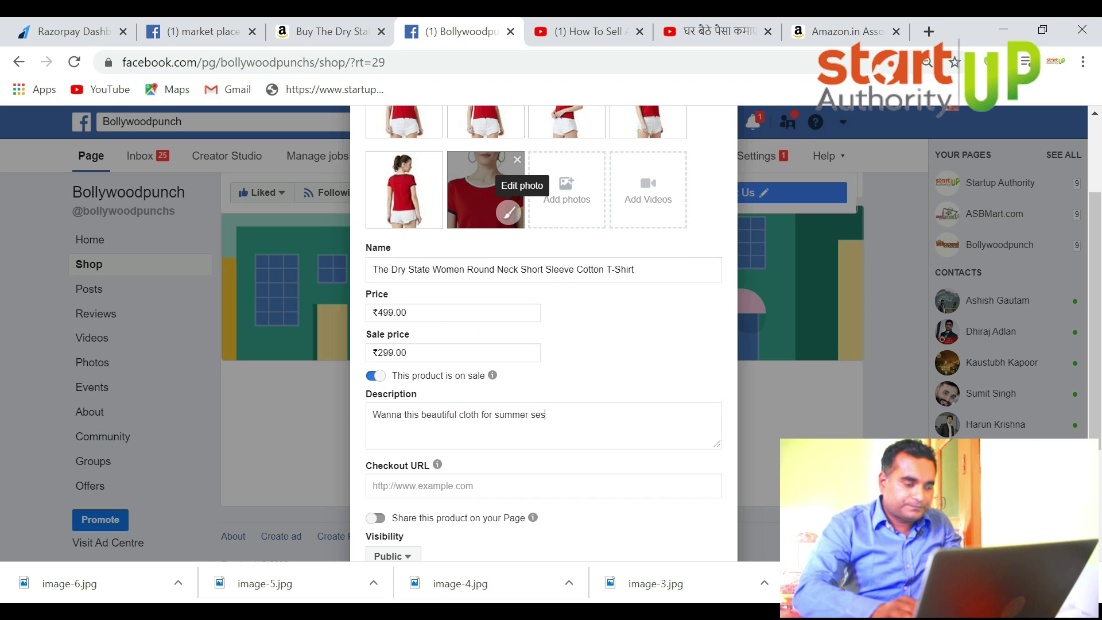
{"action": "type", "text": "sui"}
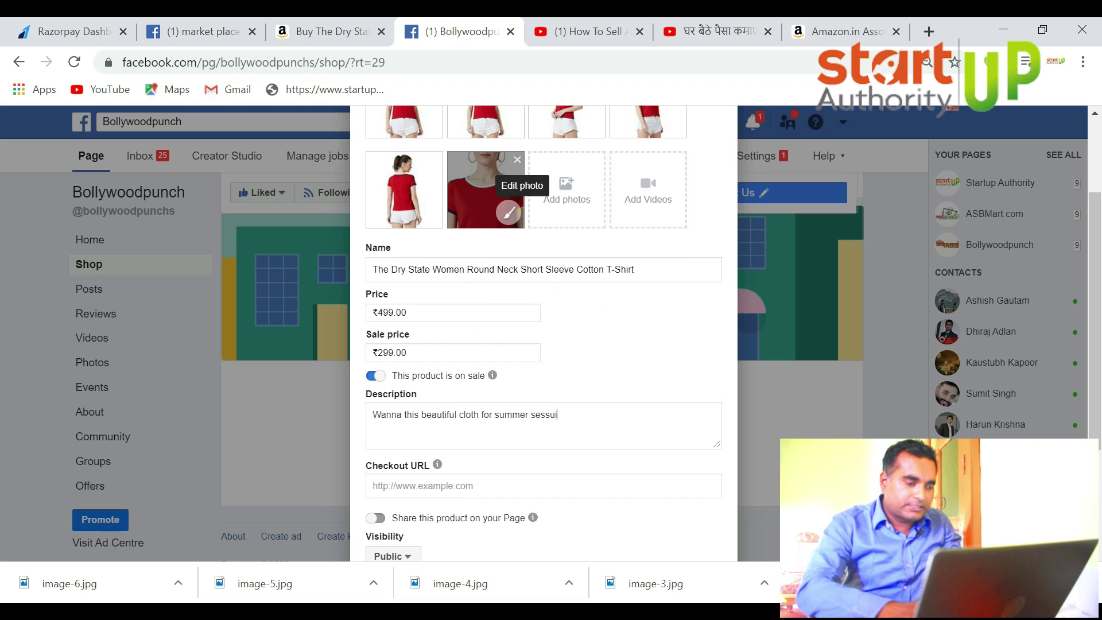
{"action": "type", "text": "on?"}
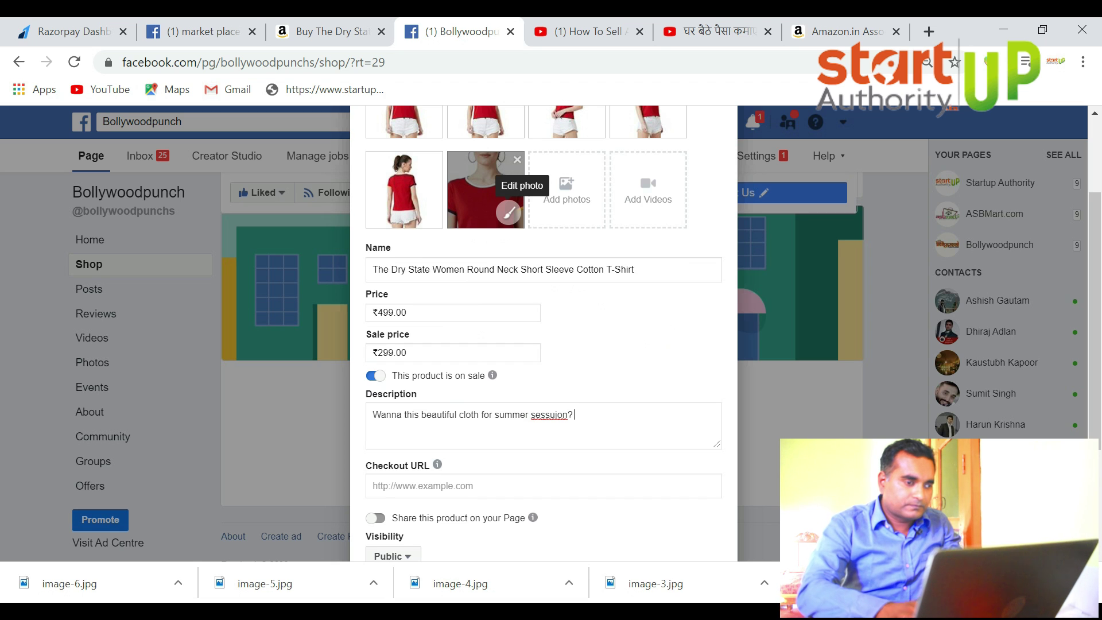
{"action": "type", "text": " This product  is"}
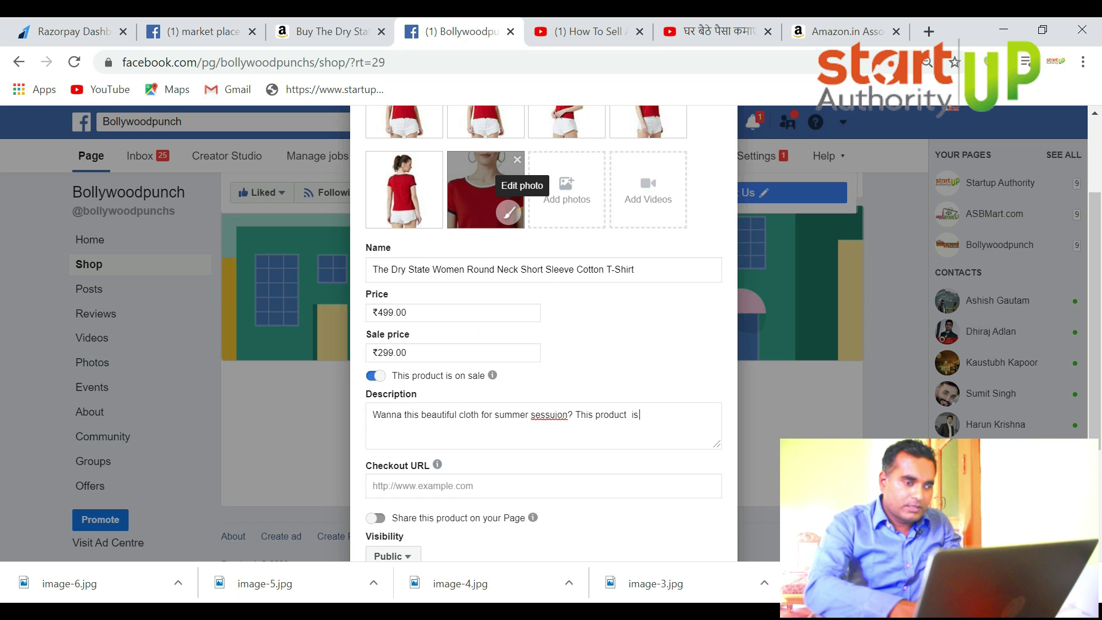
{"action": "type", "text": " high"}
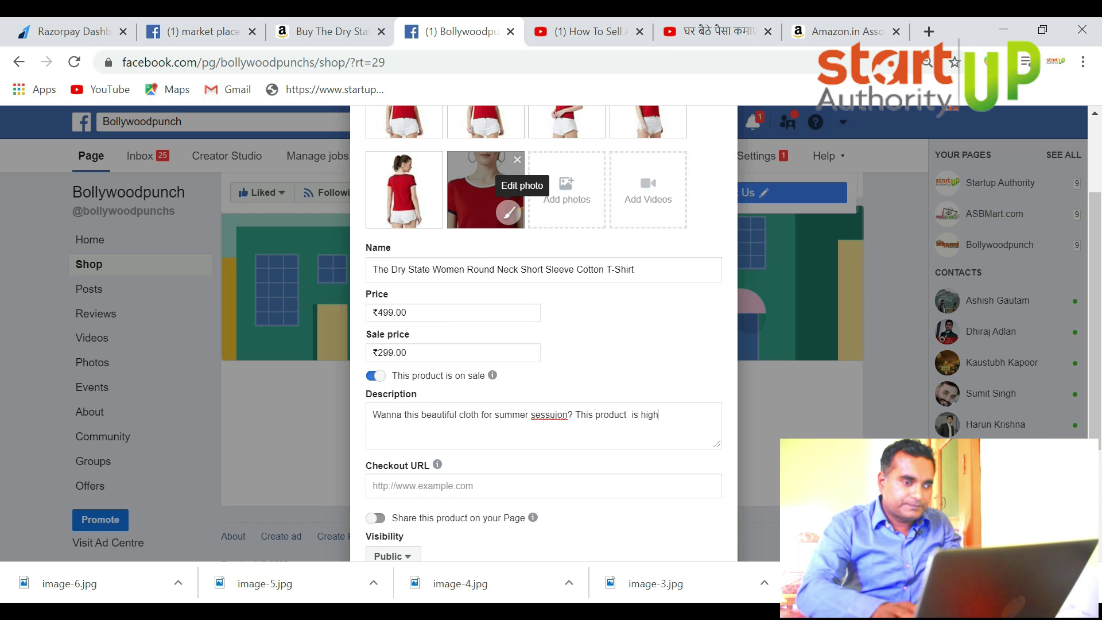
{"action": "type", "text": "ly on demand."}
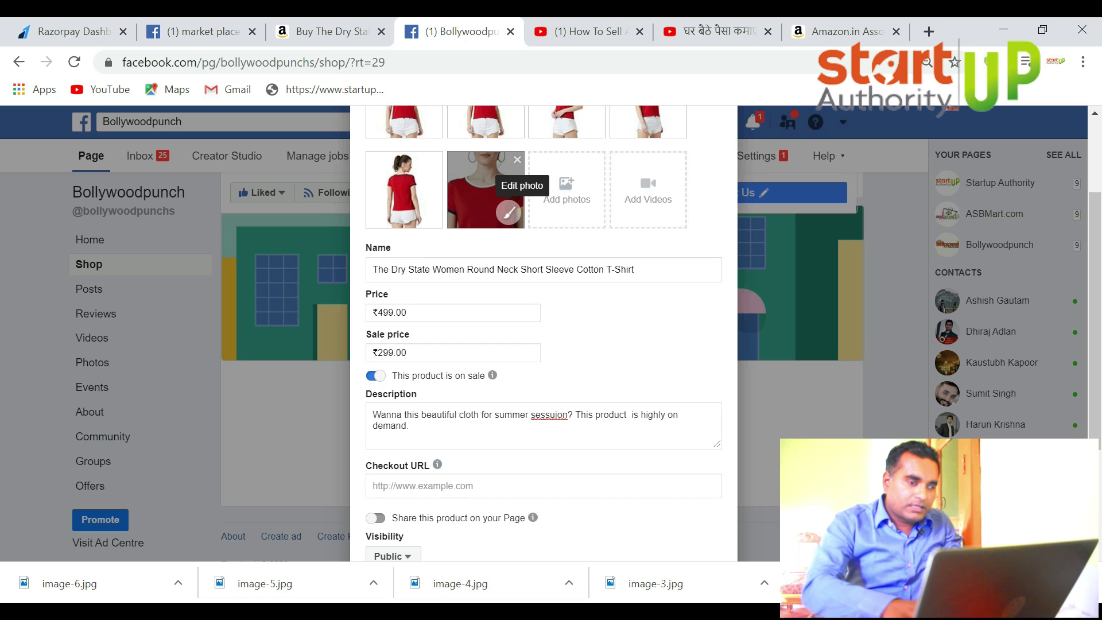
{"action": "right_click", "coordinate": [566, 414]}
{"action": "left_click", "coordinate": [603, 209]}
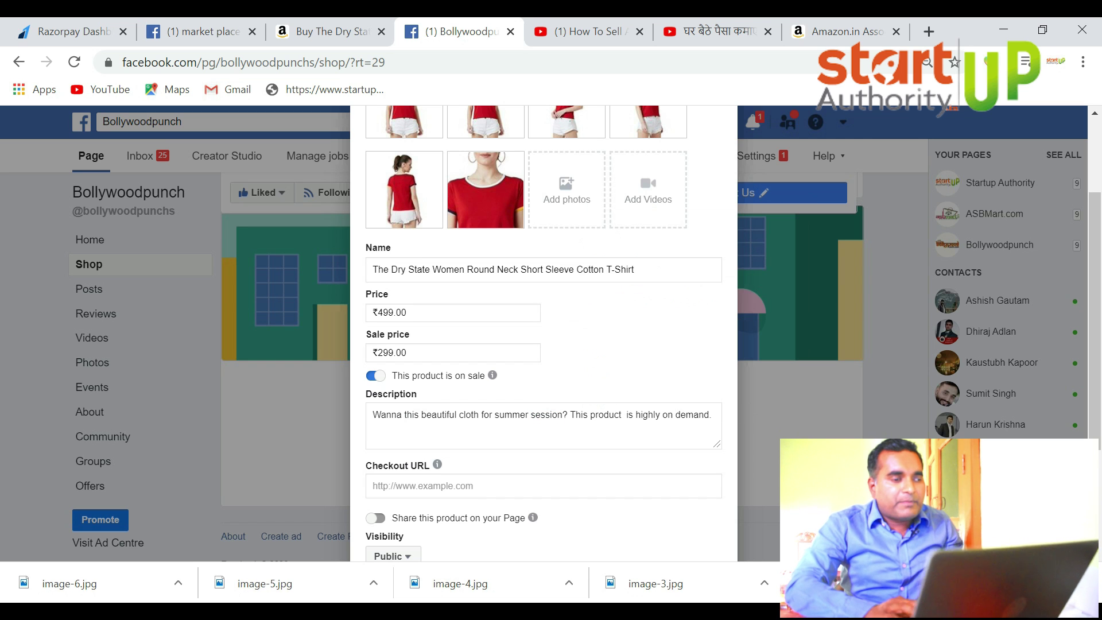
Copy the colour, care instructions and fit type lines from the Notepad notes to the end of the Facebook product description
{"action": "type", "text": "299.00"}
{"action": "key", "text": "ctrl+z"}
{"action": "key", "text": "alt+Tab"}
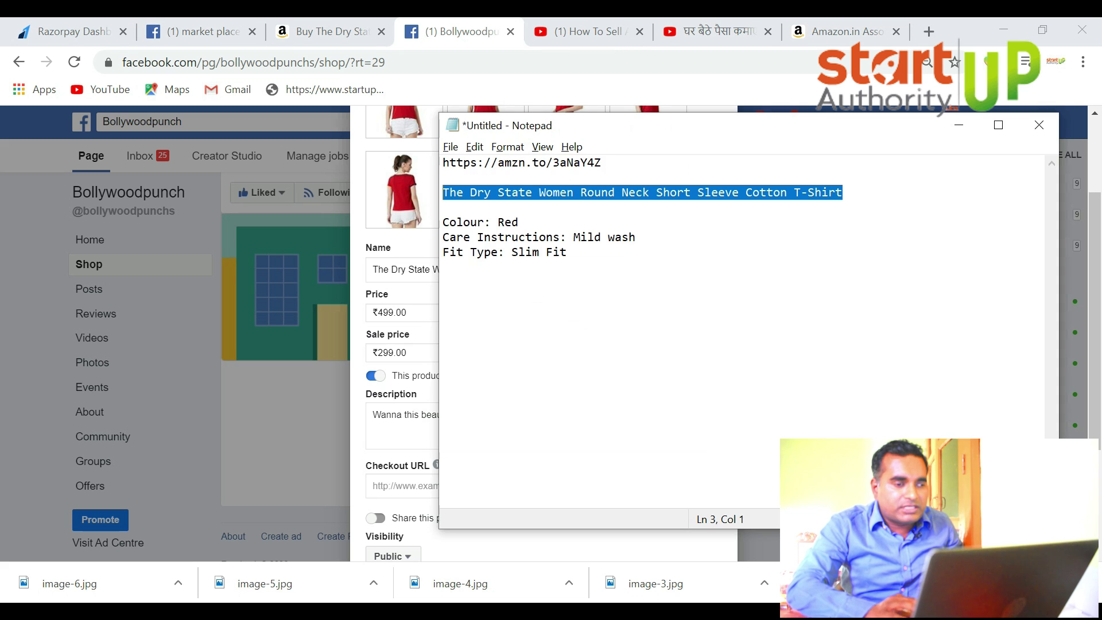
{"action": "key", "text": "ctrl+End"}
{"action": "key", "text": "shift+Up"}
{"action": "key", "text": "shift+Up"}
{"action": "key", "text": "shift+Home"}
{"action": "key", "text": "ctrl+c"}
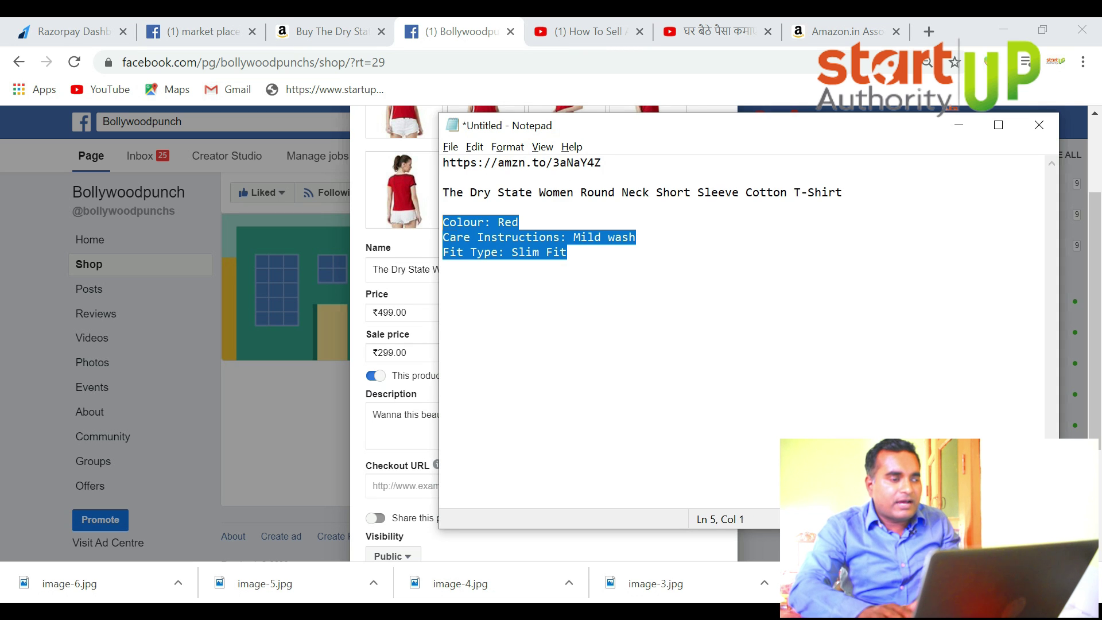
{"action": "key", "text": "alt+Tab"}
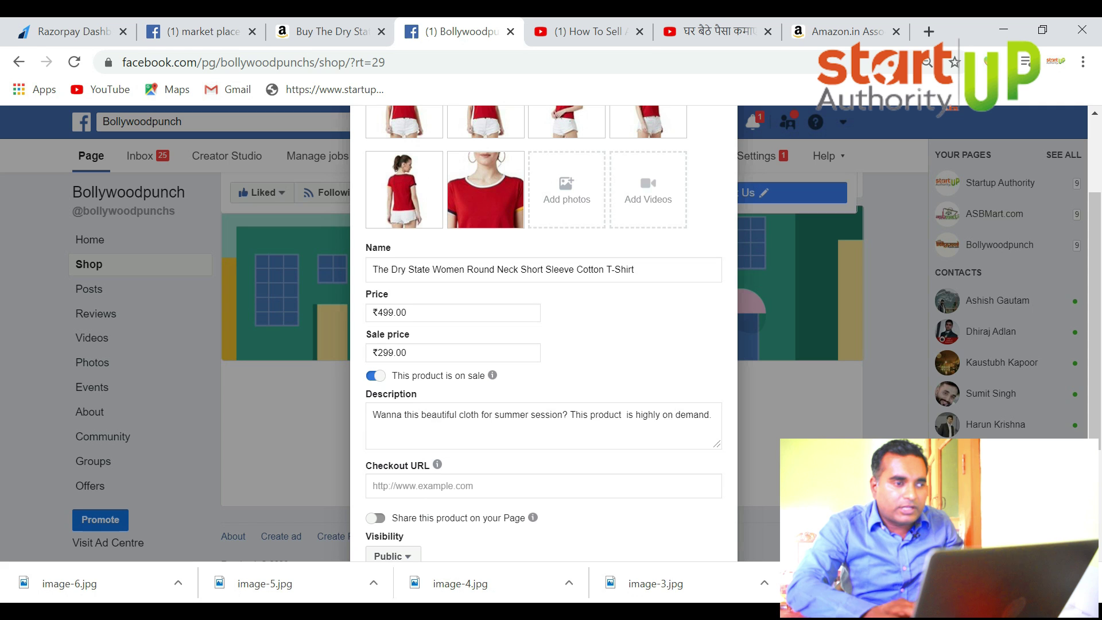
{"action": "key", "text": "ctrl+v"}
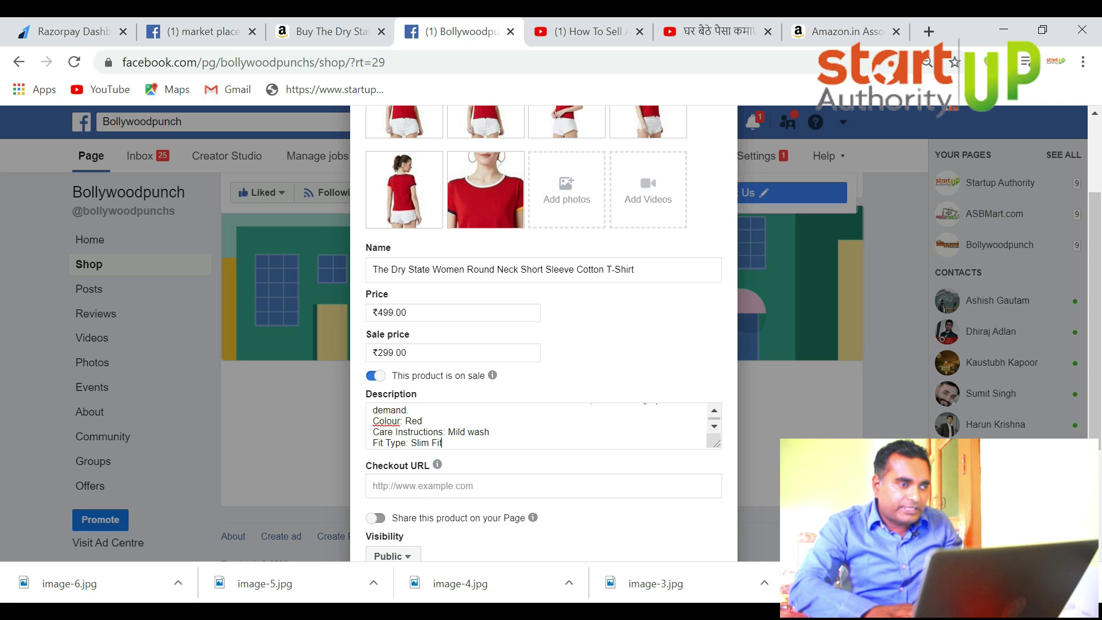
{"action": "left_click_drag", "start_coordinate": [372, 421], "coordinate": [423, 421]}
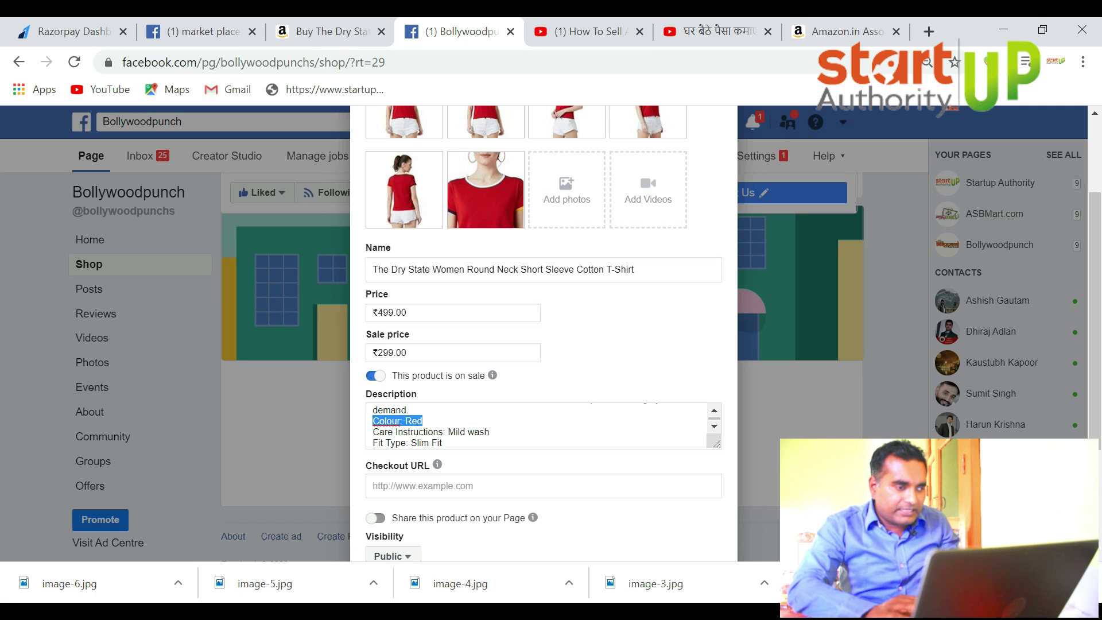
{"action": "key", "text": "alt+Tab"}
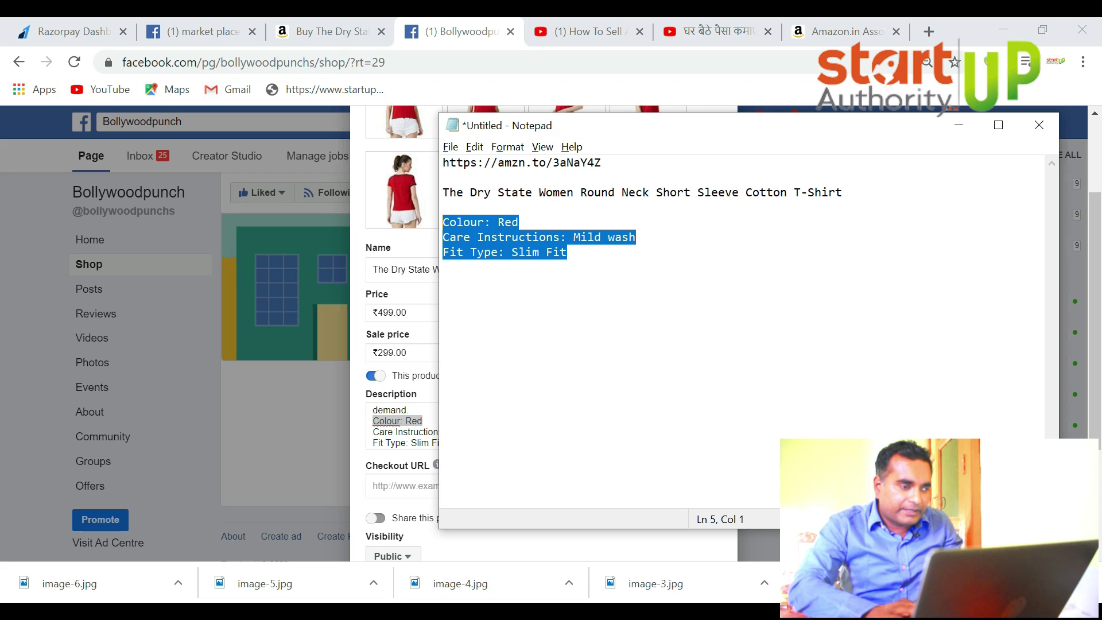
{"action": "left_click_drag", "start_coordinate": [602, 162], "coordinate": [443, 162]}
{"action": "key", "text": "ctrl+c"}
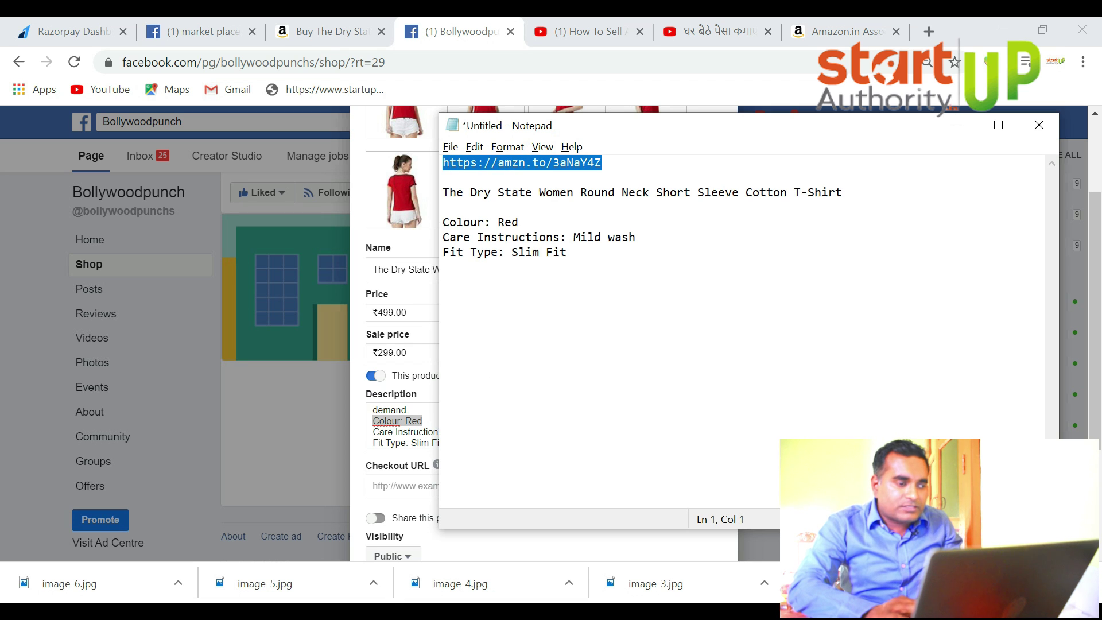
{"action": "key", "text": "alt+Tab"}
{"action": "left_click", "coordinate": [373, 486]}
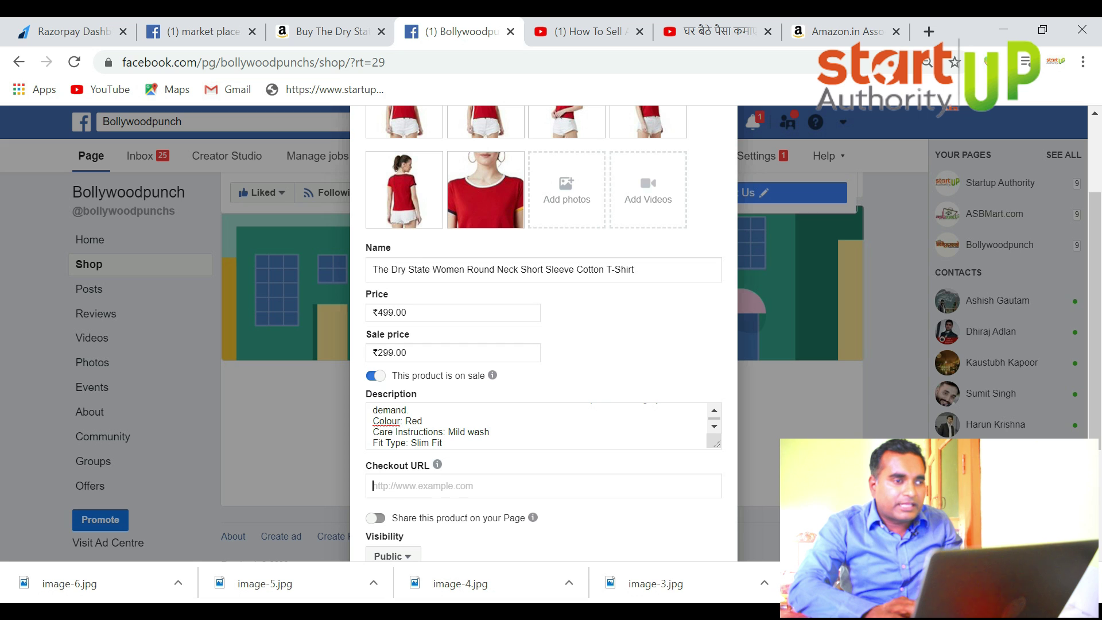
{"action": "key", "text": "ctrl+v"}
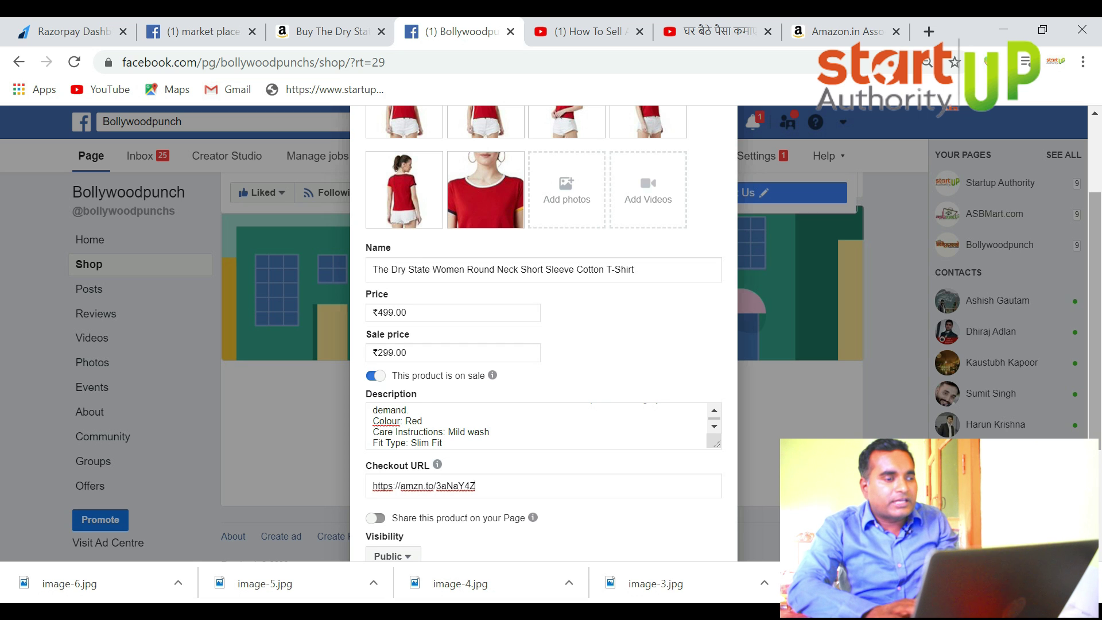
Turn on sharing the product on the Page and check its visibility options, keeping Public
{"action": "scroll", "coordinate": [543, 333], "scroll_direction": "down", "scroll_amount": 2}
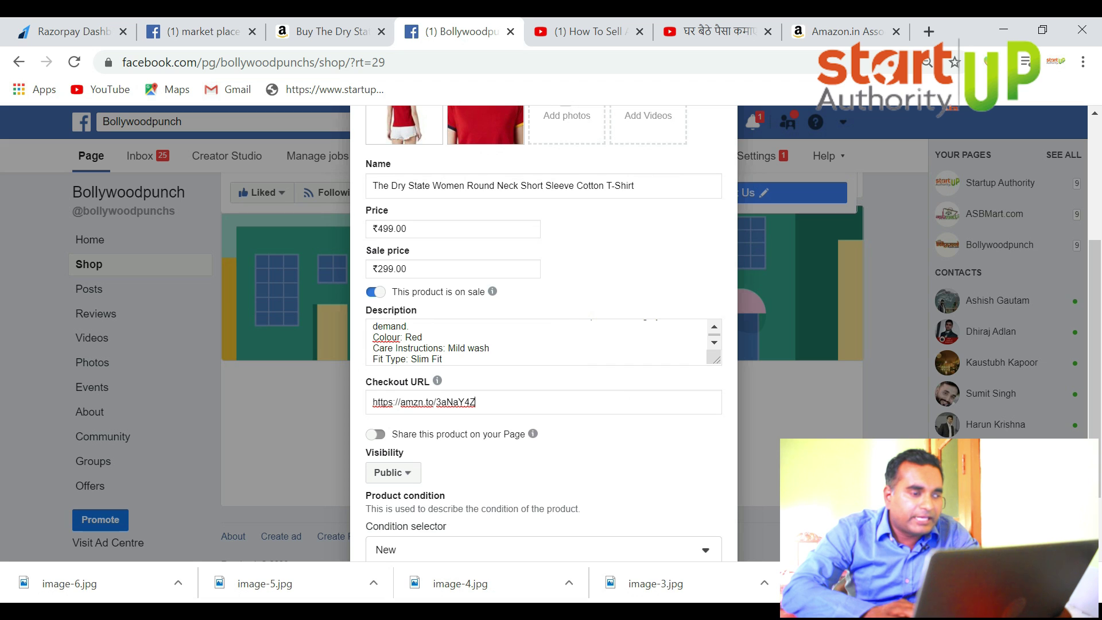
{"action": "left_click", "coordinate": [375, 434]}
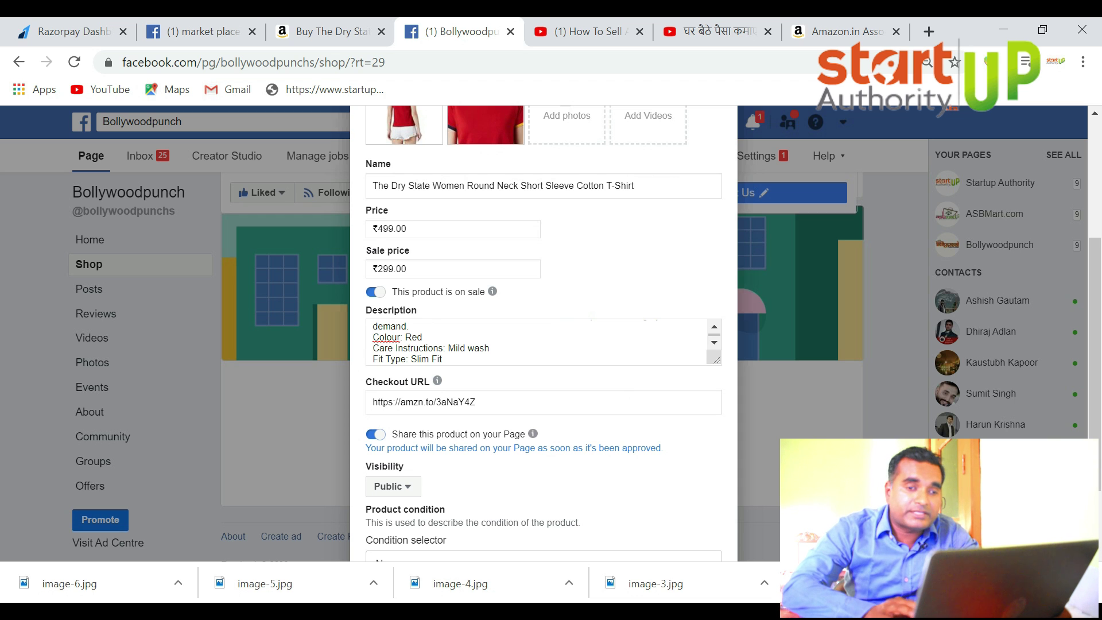
{"action": "scroll", "coordinate": [544, 345], "scroll_direction": "down", "scroll_amount": 2}
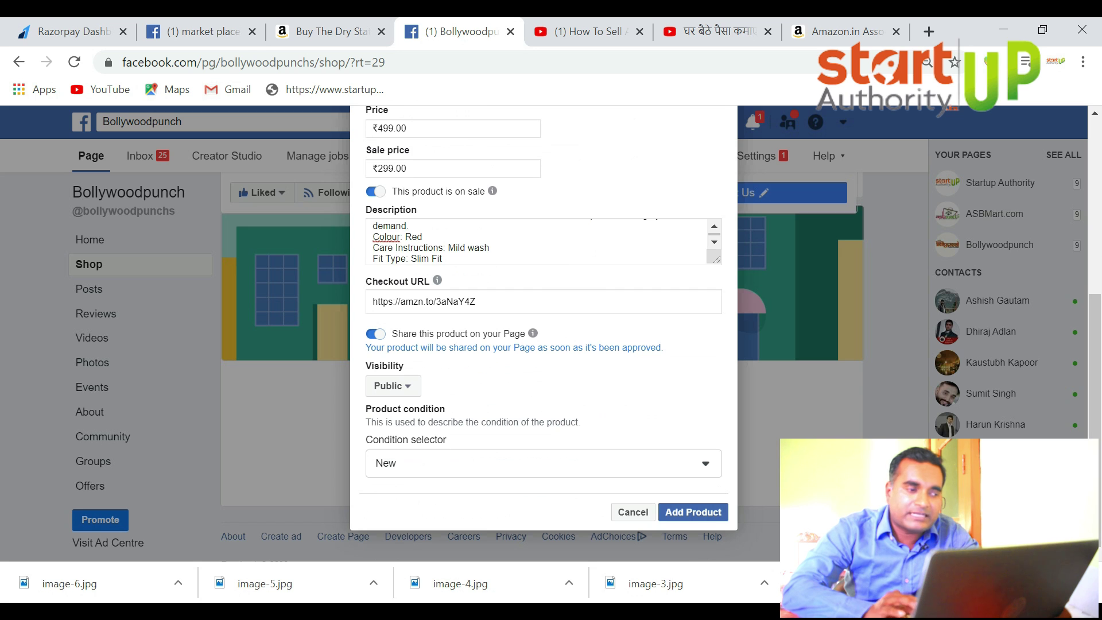
{"action": "left_click", "coordinate": [392, 386]}
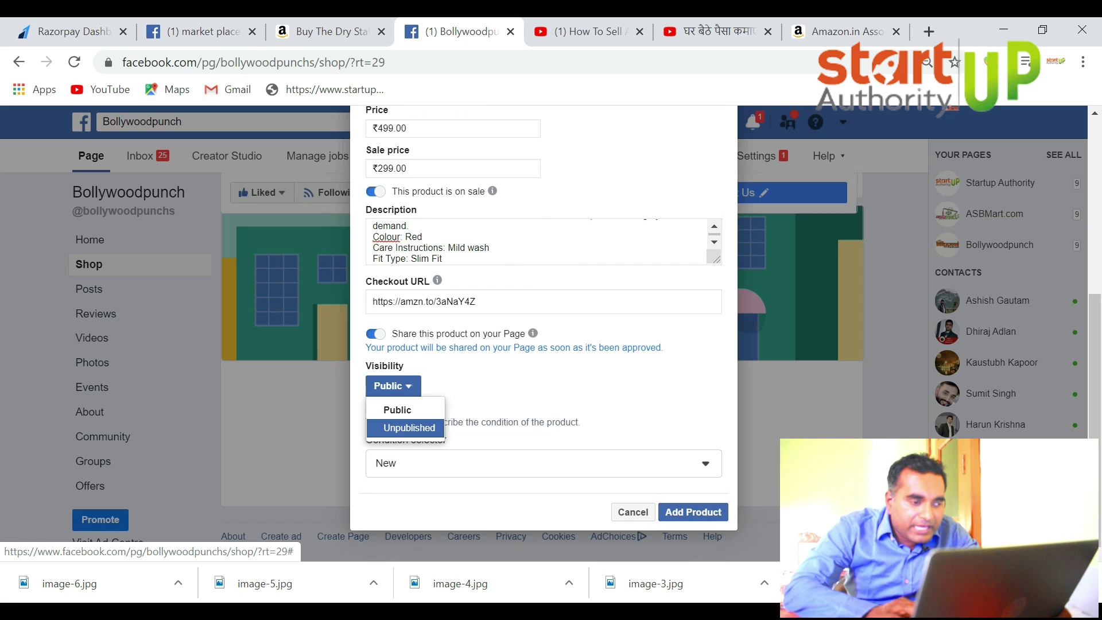
{"action": "key", "text": "Escape"}
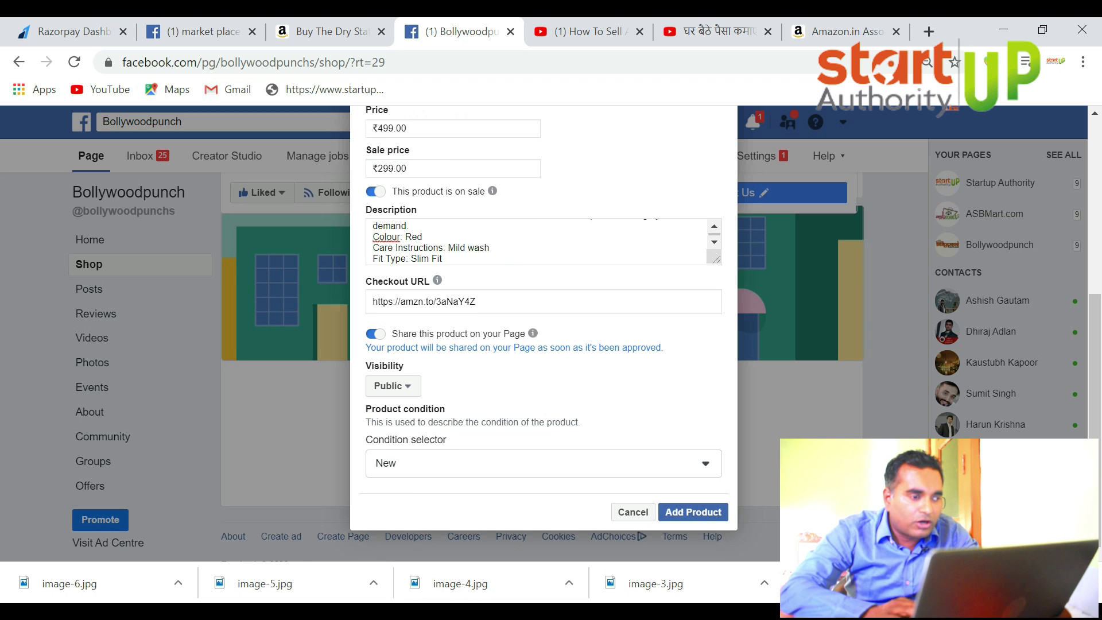
Check the available product condition options, keeping New
{"action": "left_click", "coordinate": [542, 464]}
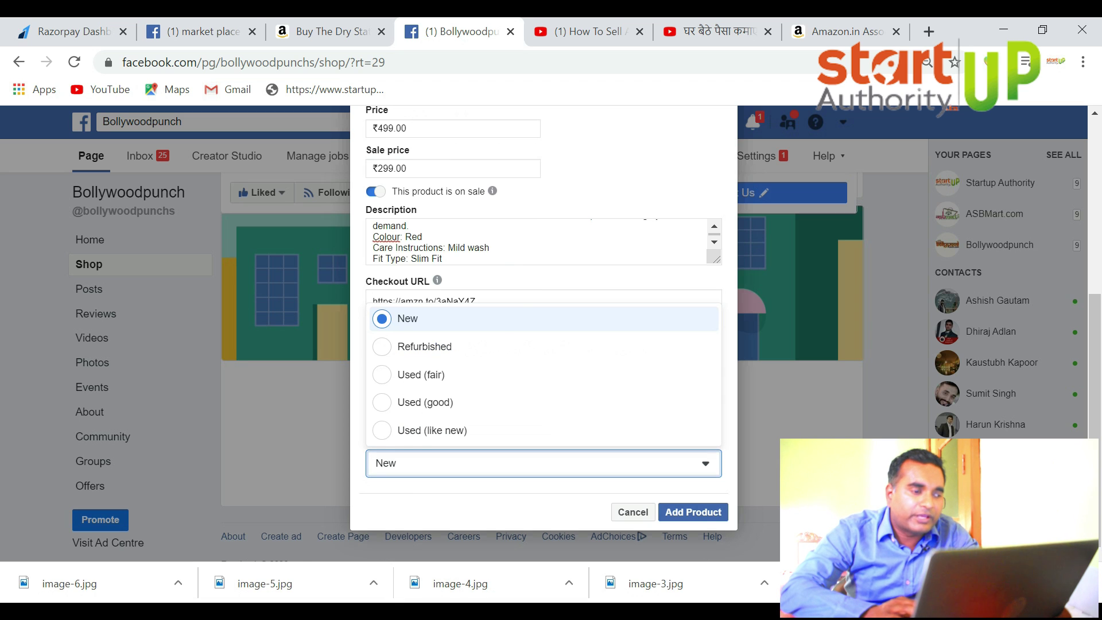
{"action": "key", "text": "Escape"}
{"action": "key", "text": "Return"}
{"action": "key", "text": "Escape"}
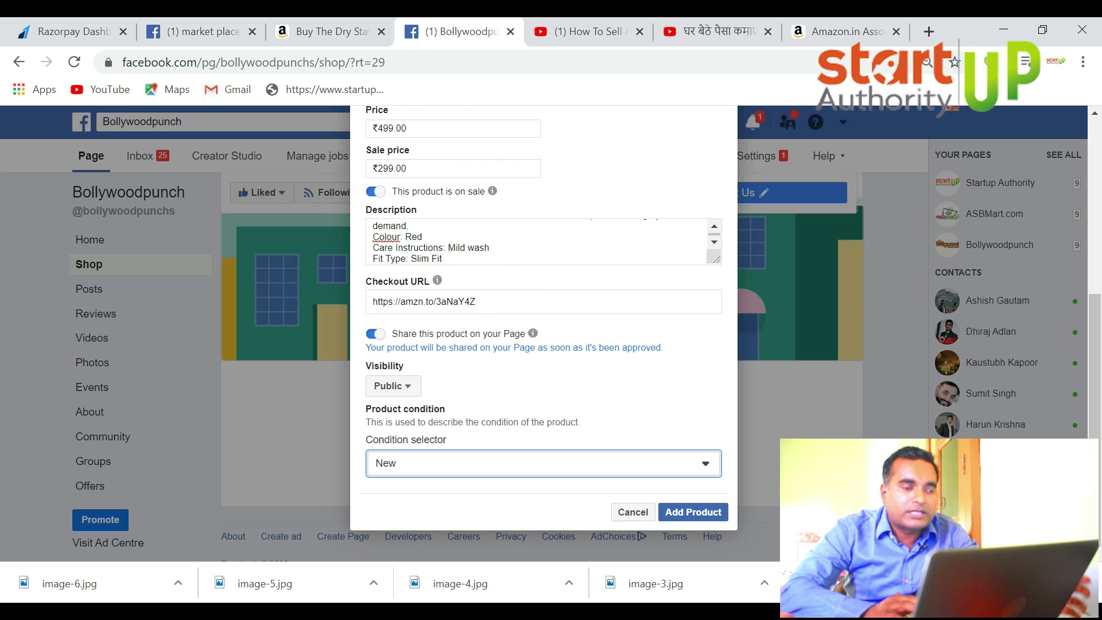
Review the completed product form, add the T-shirt to the shop and dismiss the confirmation message
{"action": "scroll", "coordinate": [543, 333], "scroll_direction": "up", "scroll_amount": 2}
{"action": "scroll", "coordinate": [544, 333], "scroll_direction": "up", "scroll_amount": 2}
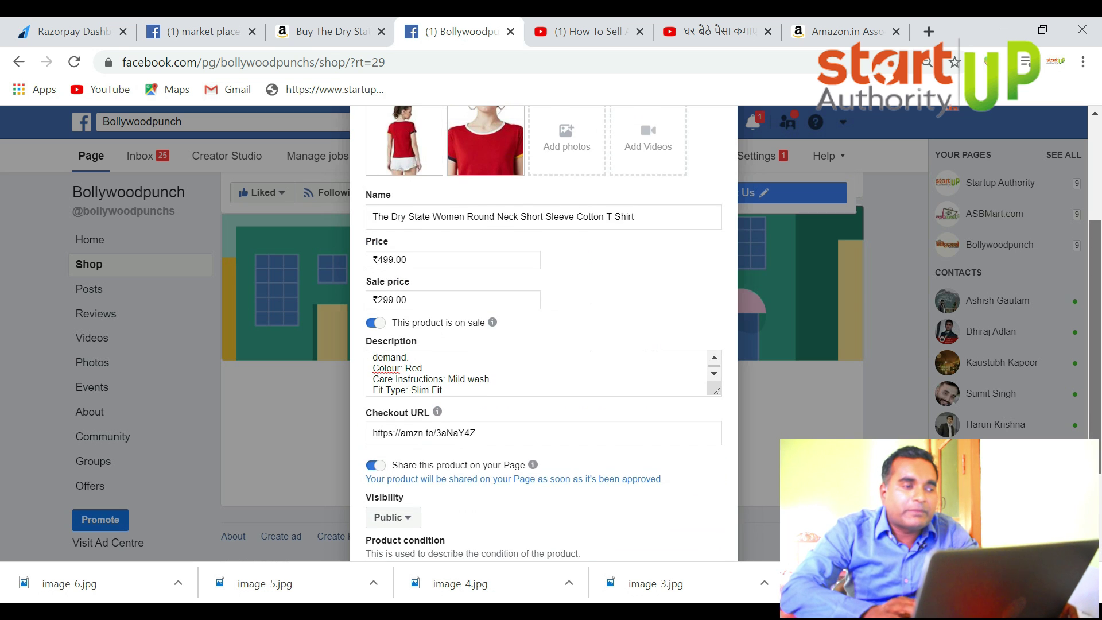
{"action": "scroll", "coordinate": [543, 333], "scroll_direction": "down", "scroll_amount": 4}
{"action": "left_click", "coordinate": [694, 511]}
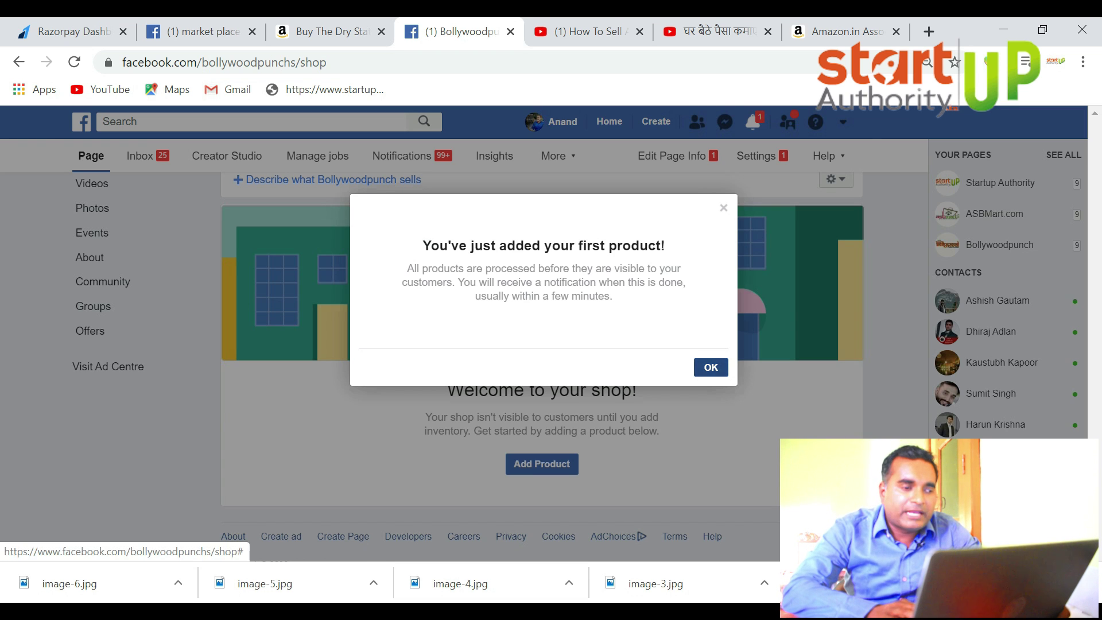
{"action": "left_click", "coordinate": [710, 367]}
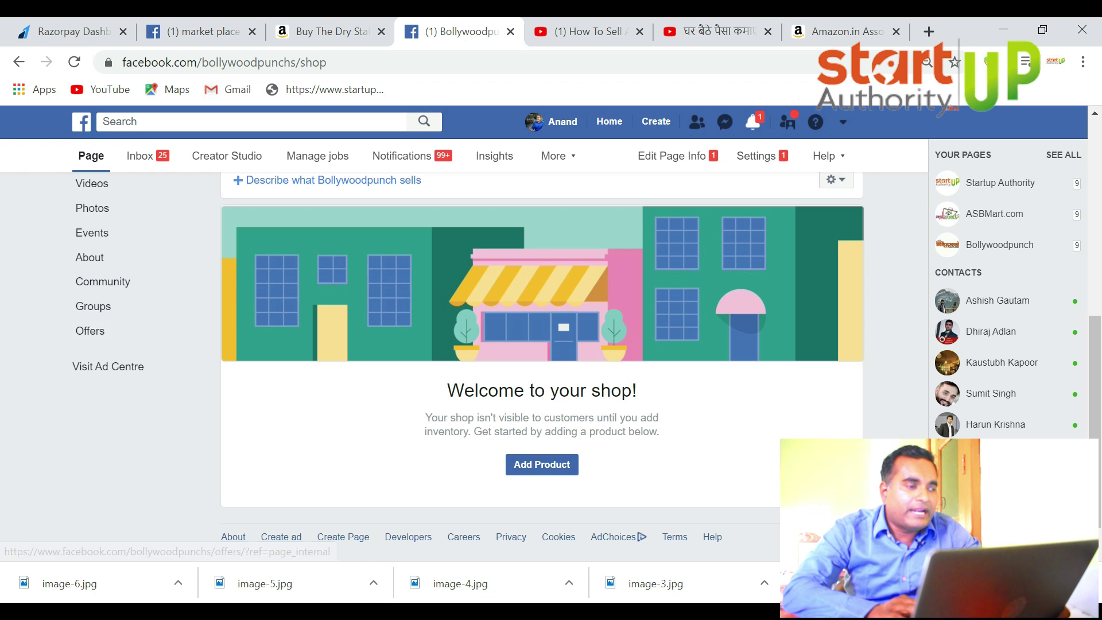
{"action": "scroll", "coordinate": [542, 356], "scroll_direction": "up", "scroll_amount": 2}
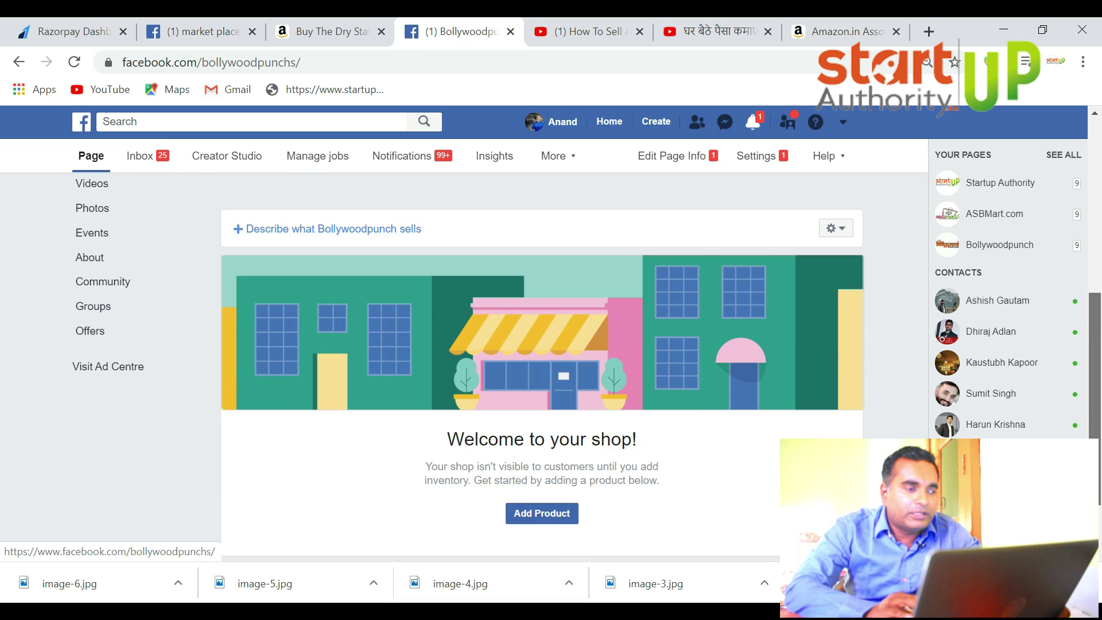
Find the new T-shirt in the Bollywoodpunch Page's Shop section and open its product page in a new tab
{"action": "scroll", "coordinate": [541, 344], "scroll_direction": "down", "scroll_amount": 2}
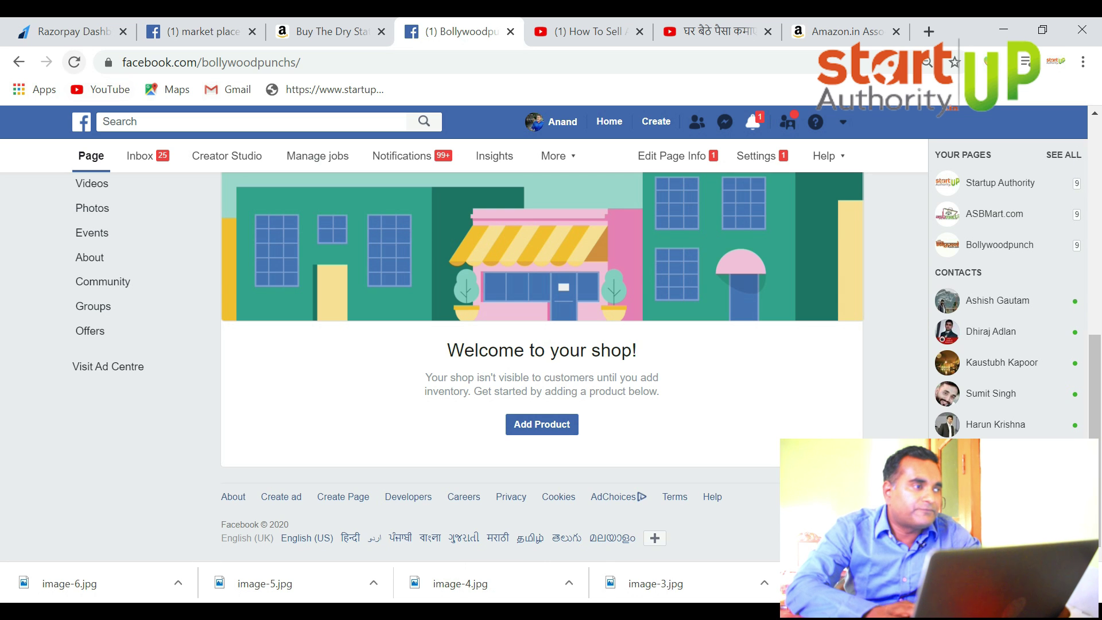
{"action": "left_click", "coordinate": [90, 257]}
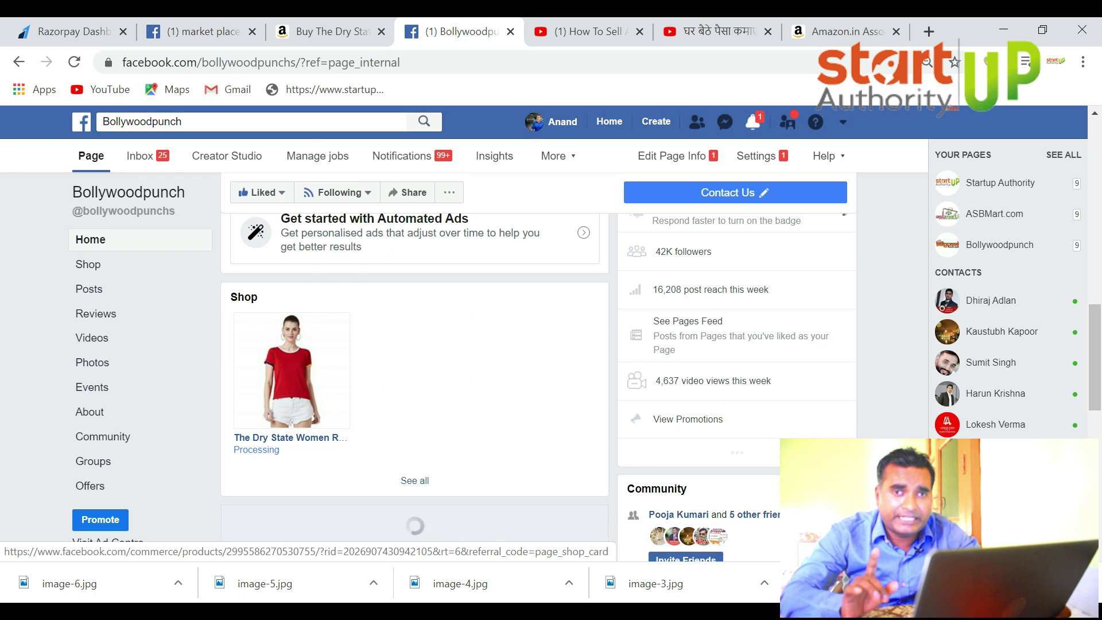
{"action": "right_click", "coordinate": [281, 382]}
{"action": "left_click", "coordinate": [333, 130]}
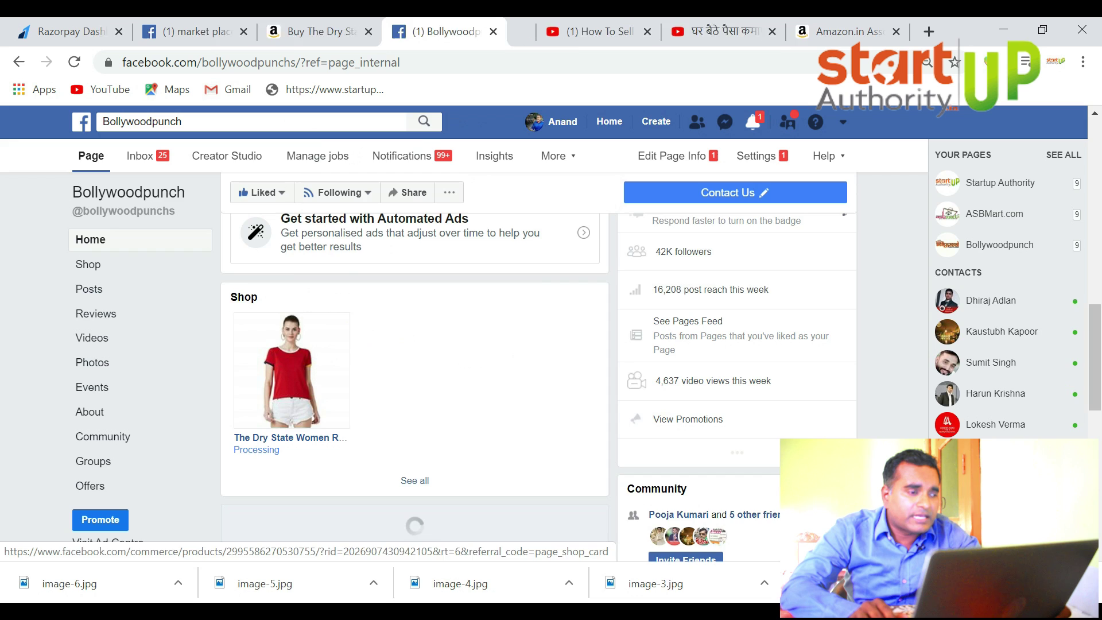
{"action": "left_click", "coordinate": [516, 31]}
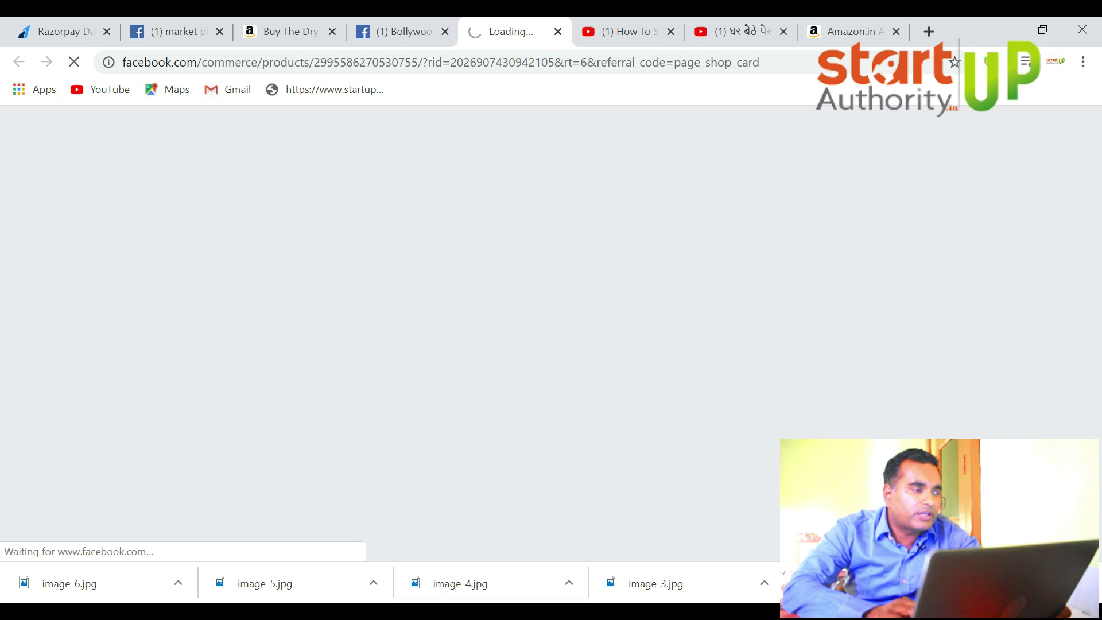
{"action": "key", "text": "ctrl+shift+Tab"}
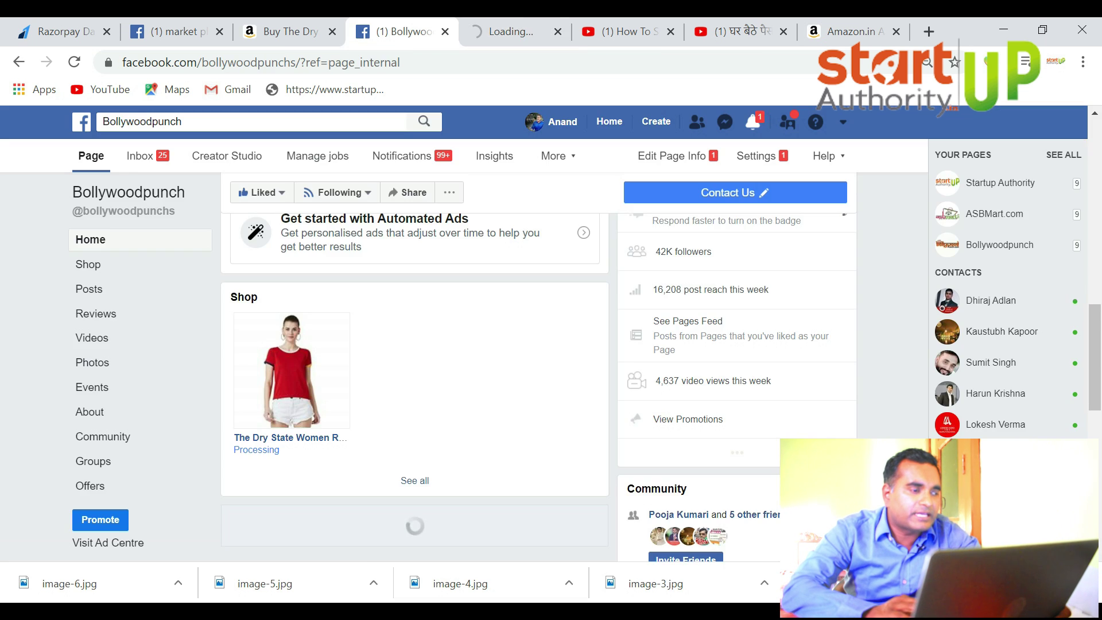
{"action": "key", "text": "ctrl+Tab"}
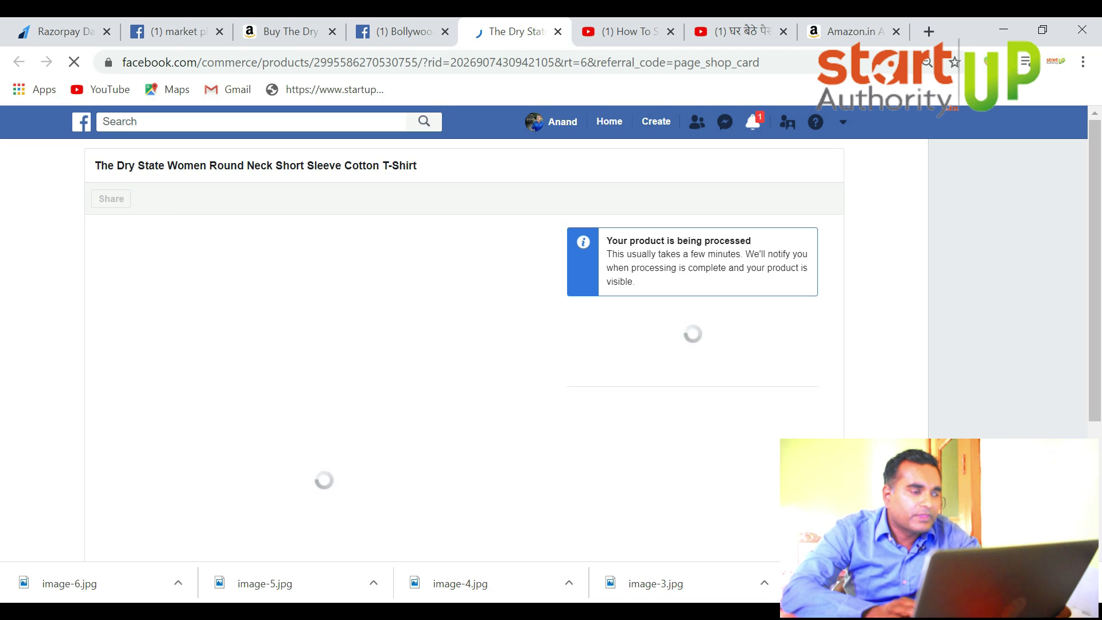
Review the T-shirt's product page, including the processing notice, photos, prices, checkout option and product details
{"action": "left_click_drag", "start_coordinate": [617, 254], "coordinate": [636, 281]}
{"action": "left_click", "coordinate": [636, 282]}
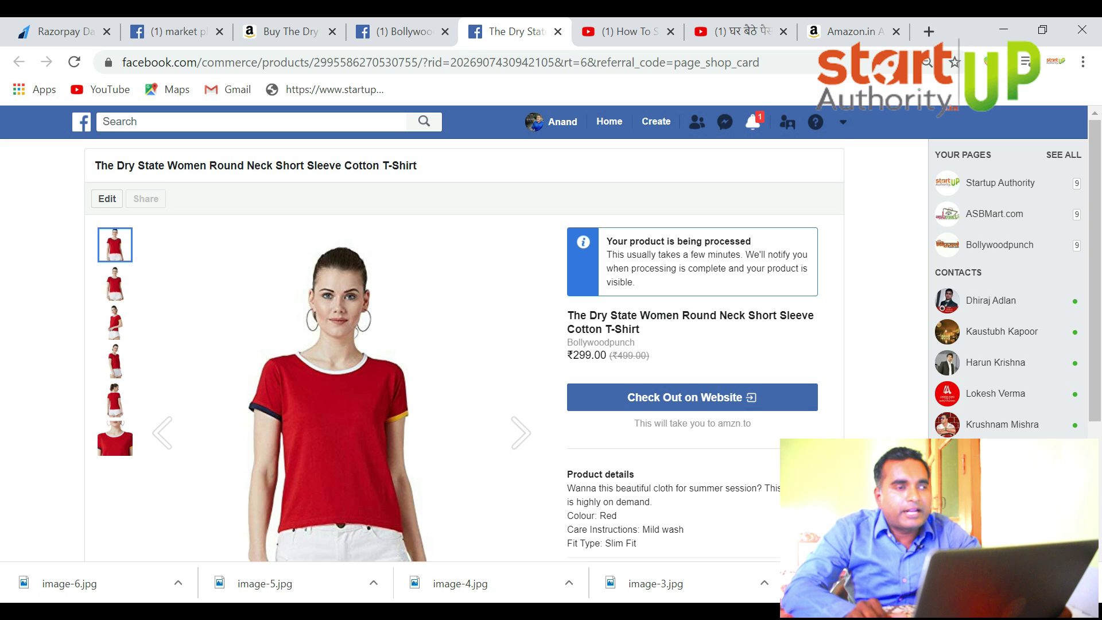
{"action": "scroll", "coordinate": [459, 344], "scroll_direction": "down", "scroll_amount": 3}
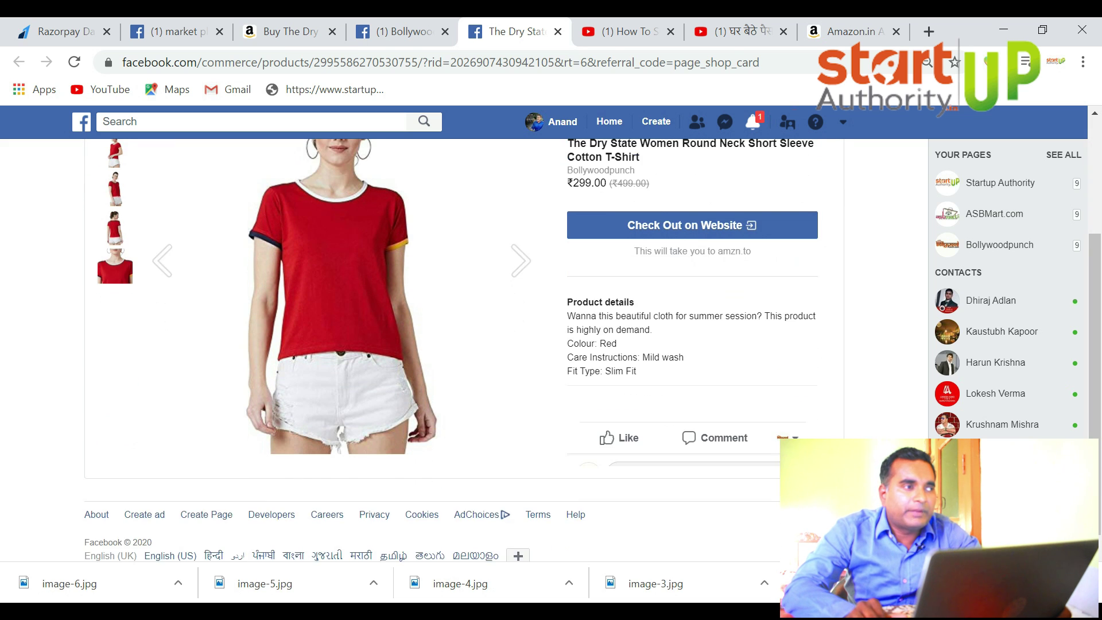
{"action": "scroll", "coordinate": [459, 345], "scroll_direction": "up", "scroll_amount": 3}
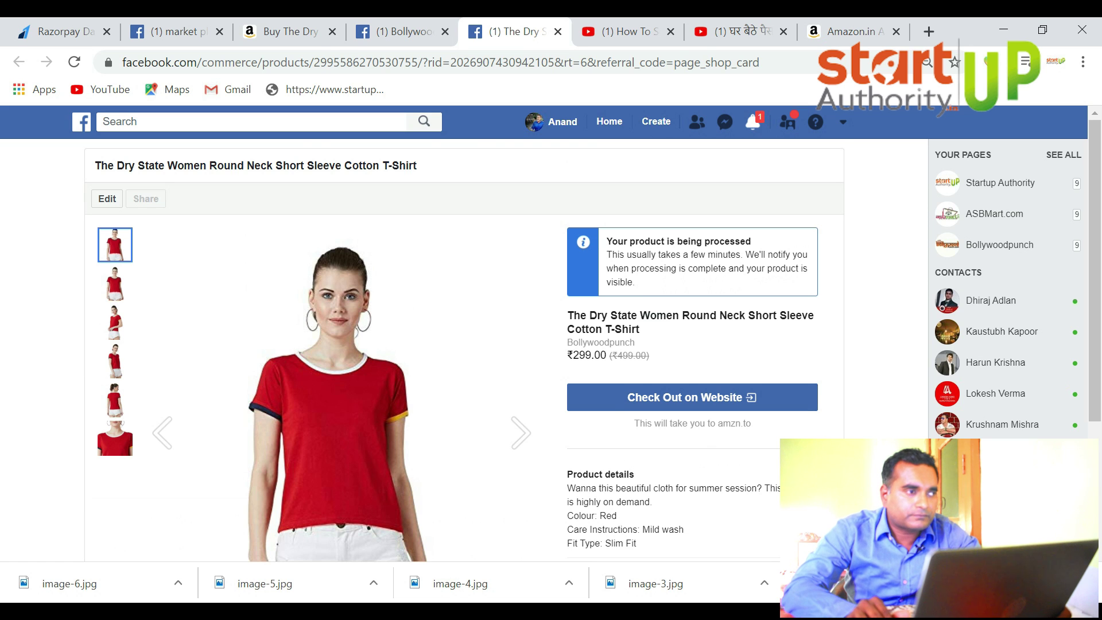
{"action": "scroll", "coordinate": [459, 344], "scroll_direction": "down", "scroll_amount": 1}
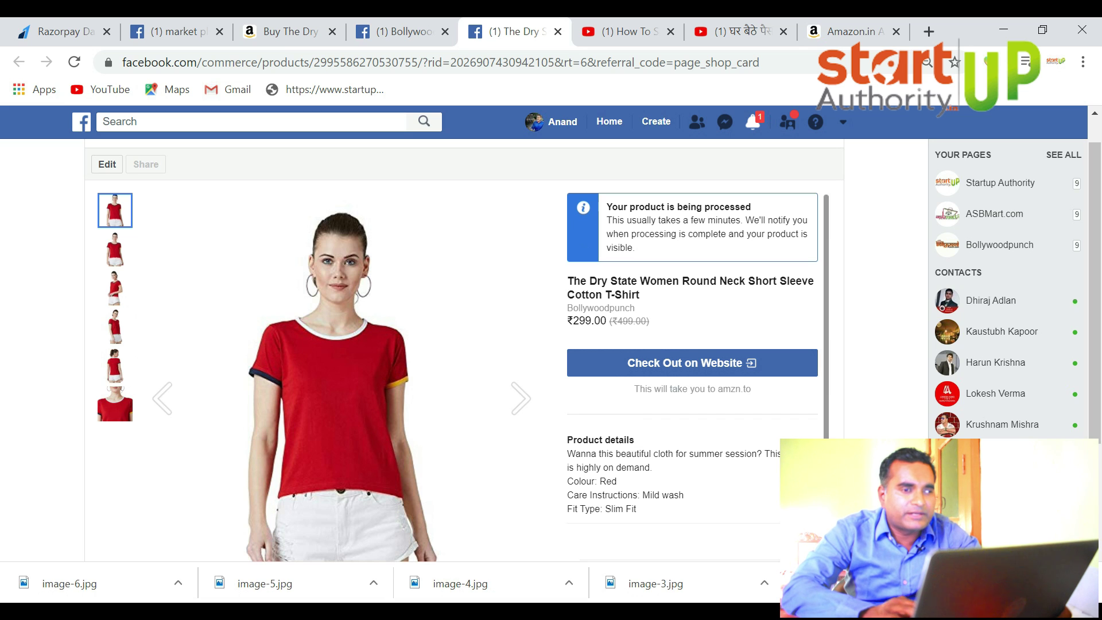
{"action": "scroll", "coordinate": [464, 354], "scroll_direction": "up", "scroll_amount": 1}
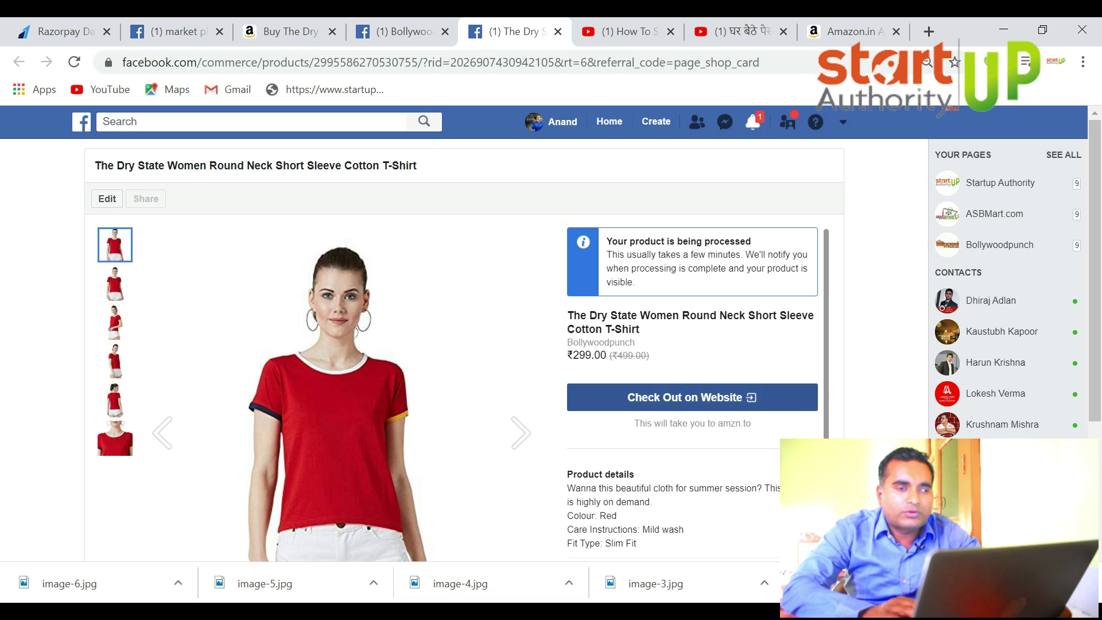
Test the T-shirt's website checkout link, check the Amazon product page it opens, and return to the Facebook product page
{"action": "left_click", "coordinate": [692, 397]}
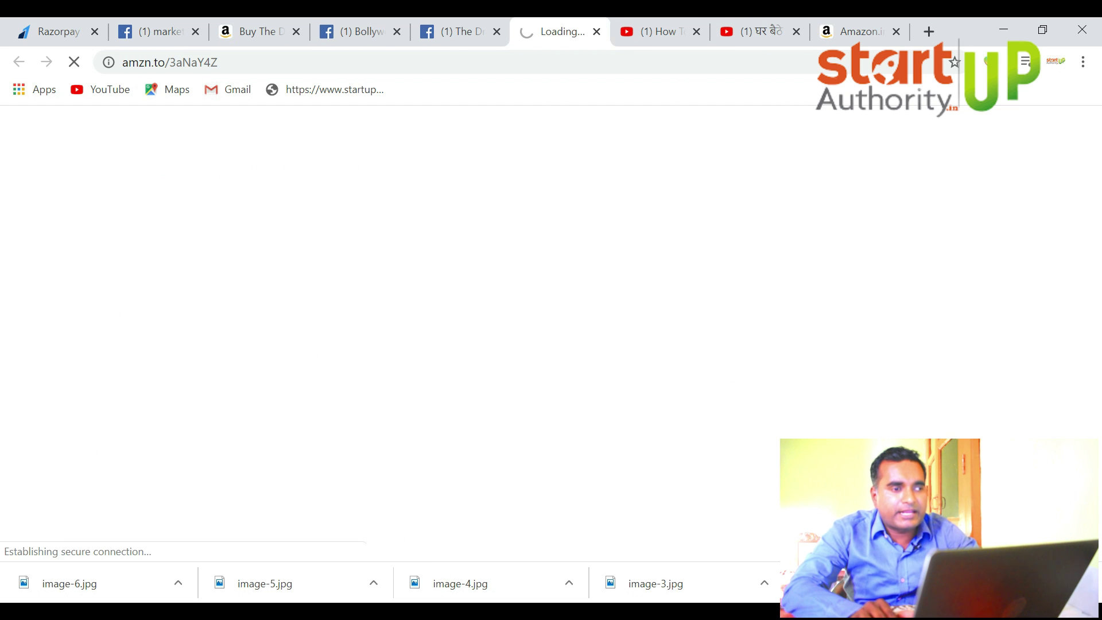
{"action": "left_click", "coordinate": [459, 31]}
{"action": "left_click", "coordinate": [561, 31]}
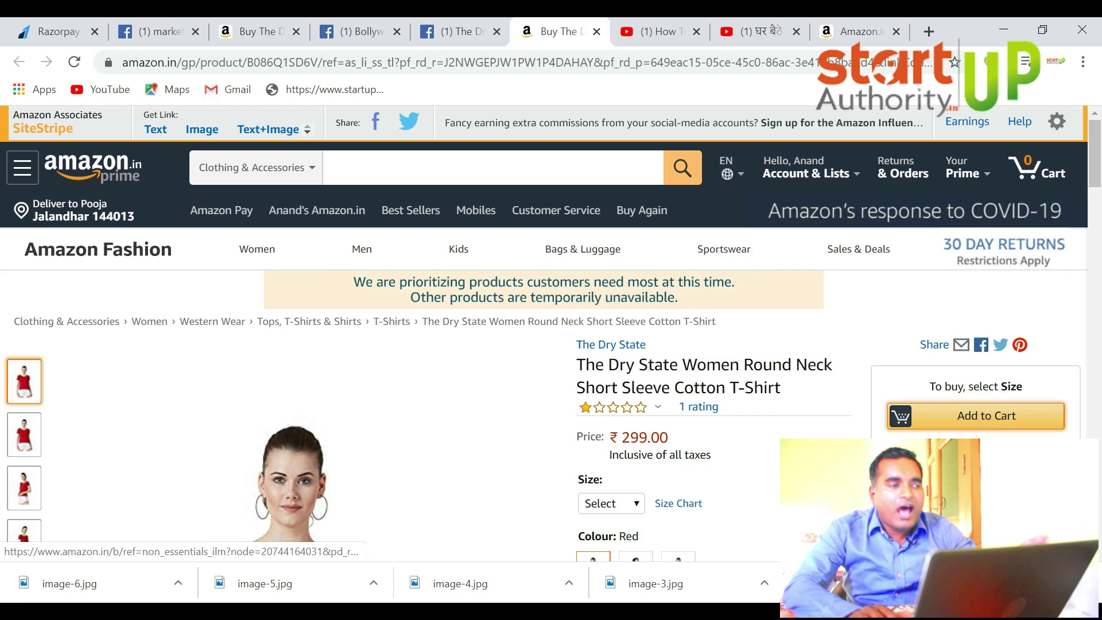
{"action": "left_click", "coordinate": [459, 31]}
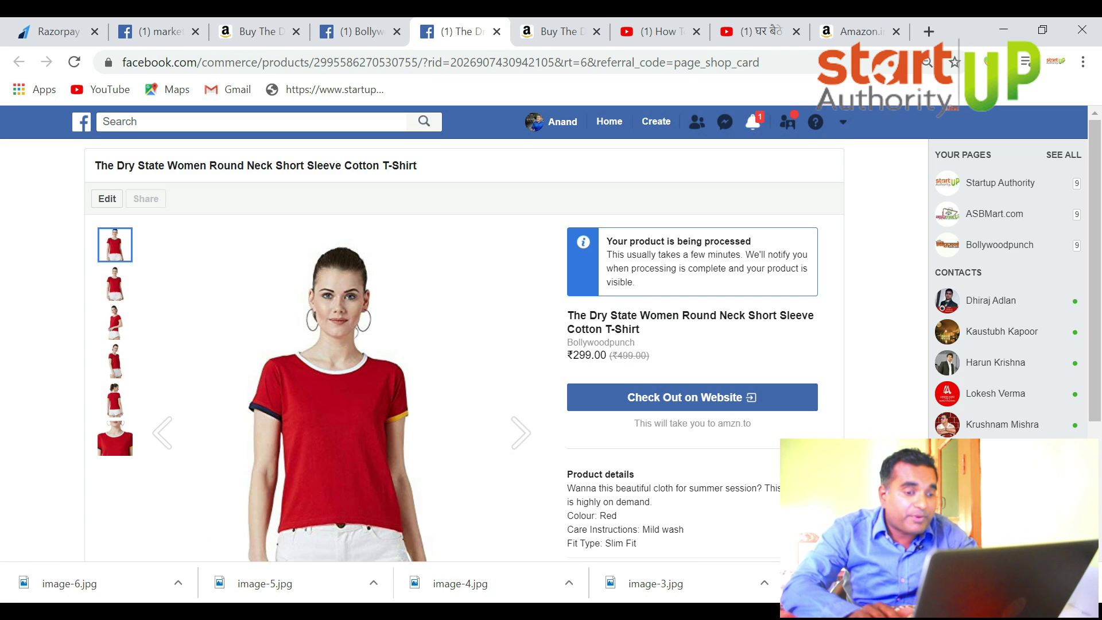